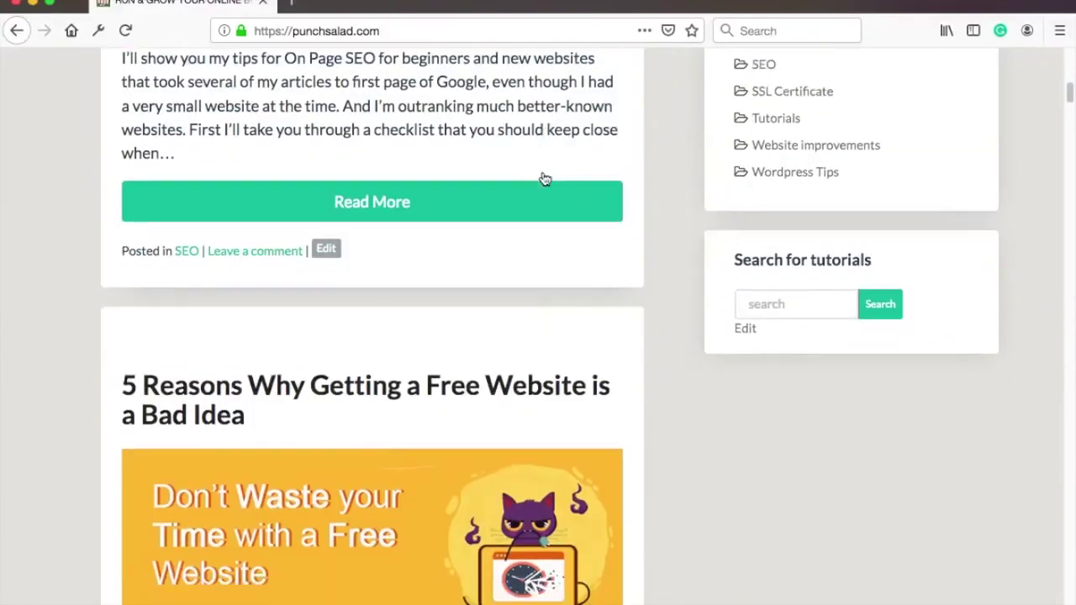
# Step: Search the PunchSalad site for 'search console' from the header search box
pyautogui.scroll(-15, 542, 179)
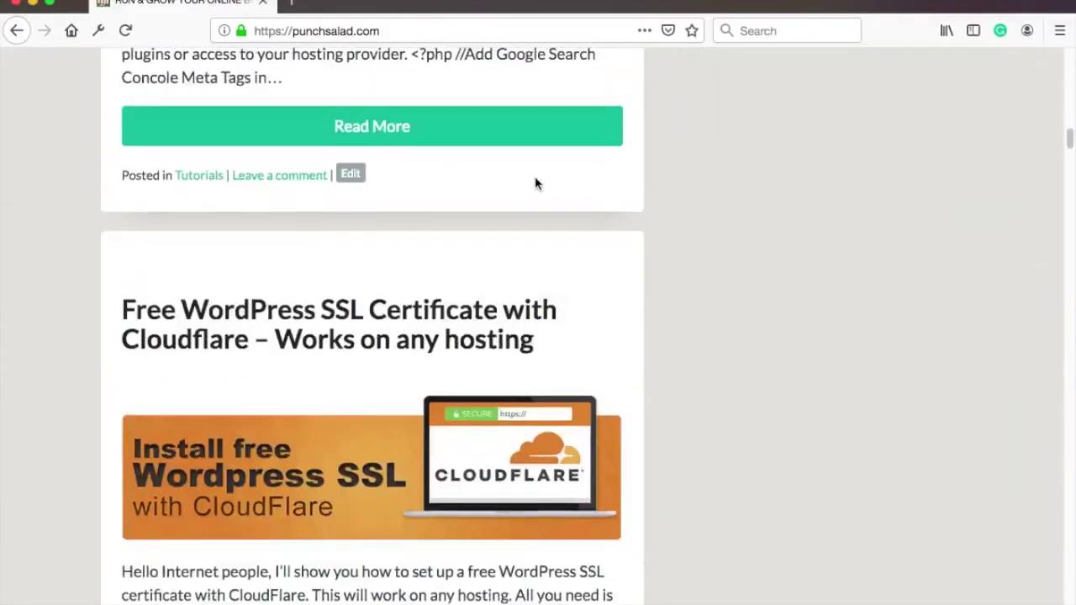
pyautogui.scroll(-3, 536, 183)
pyautogui.scroll(10, 533, 192)
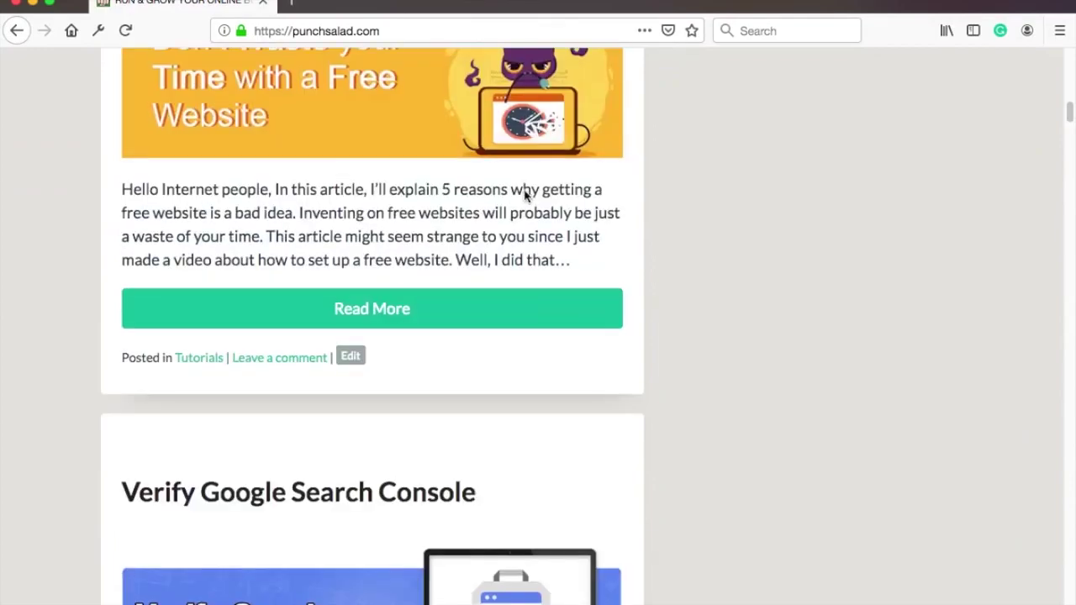
pyautogui.scroll(4, 526, 195)
pyautogui.scroll(-12, 525, 195)
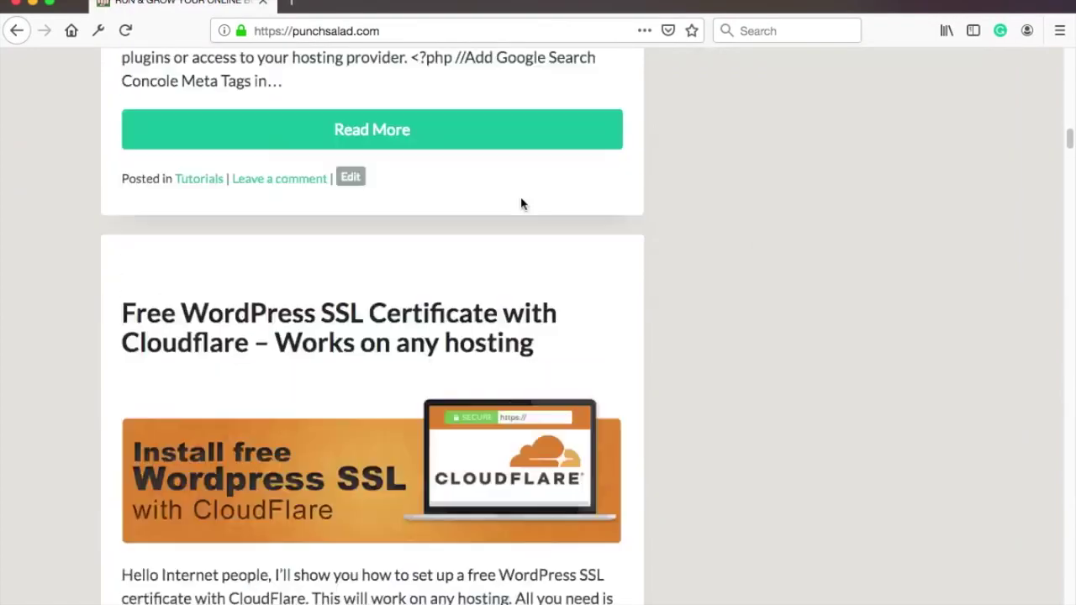
pyautogui.scroll(-3, 521, 202)
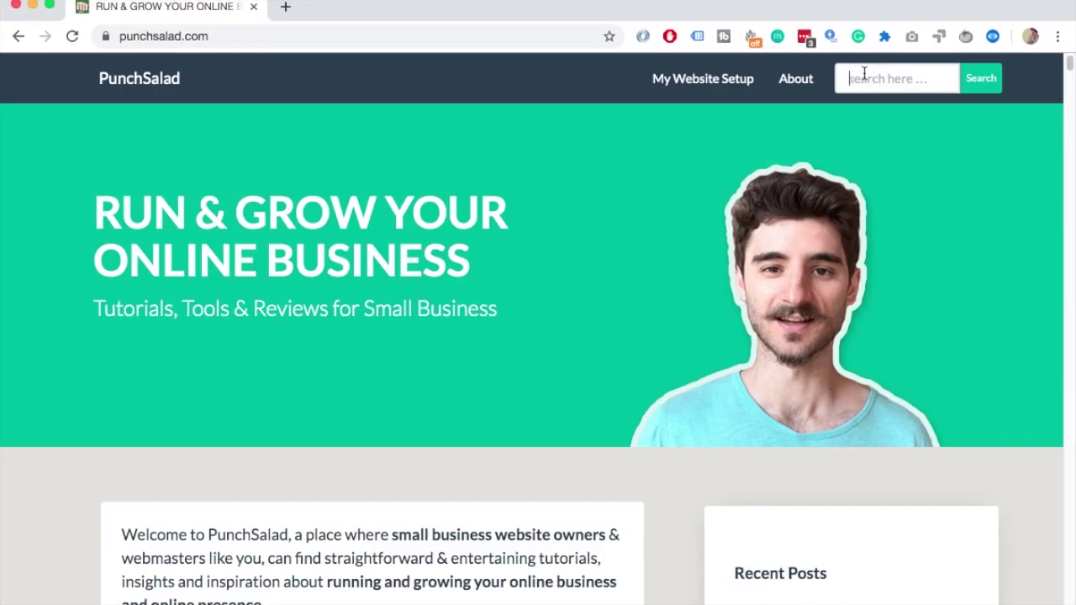
pyautogui.click(865, 74)
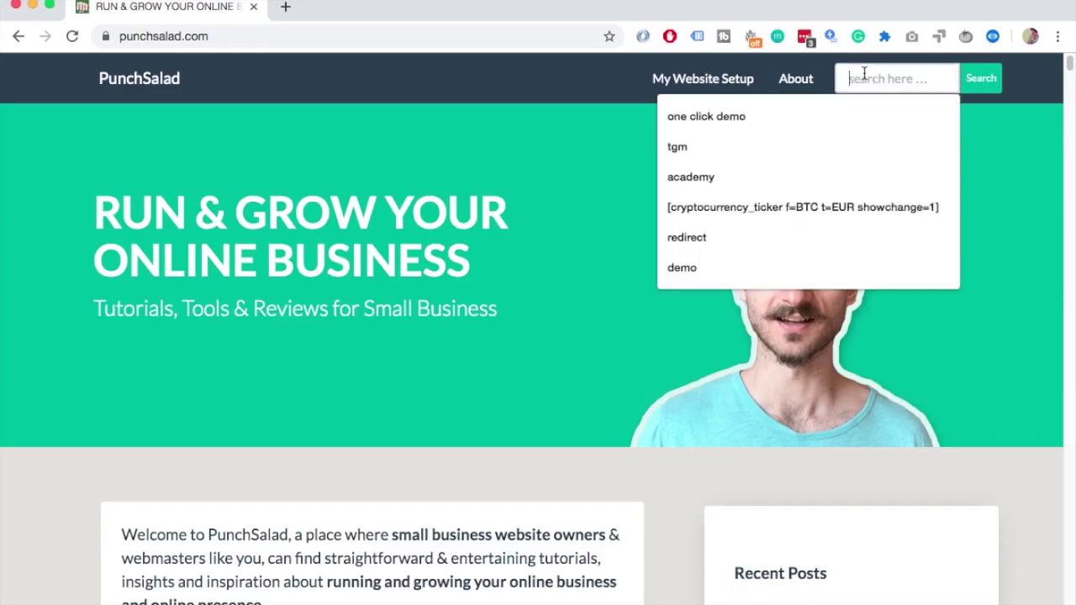
pyautogui.write('s')
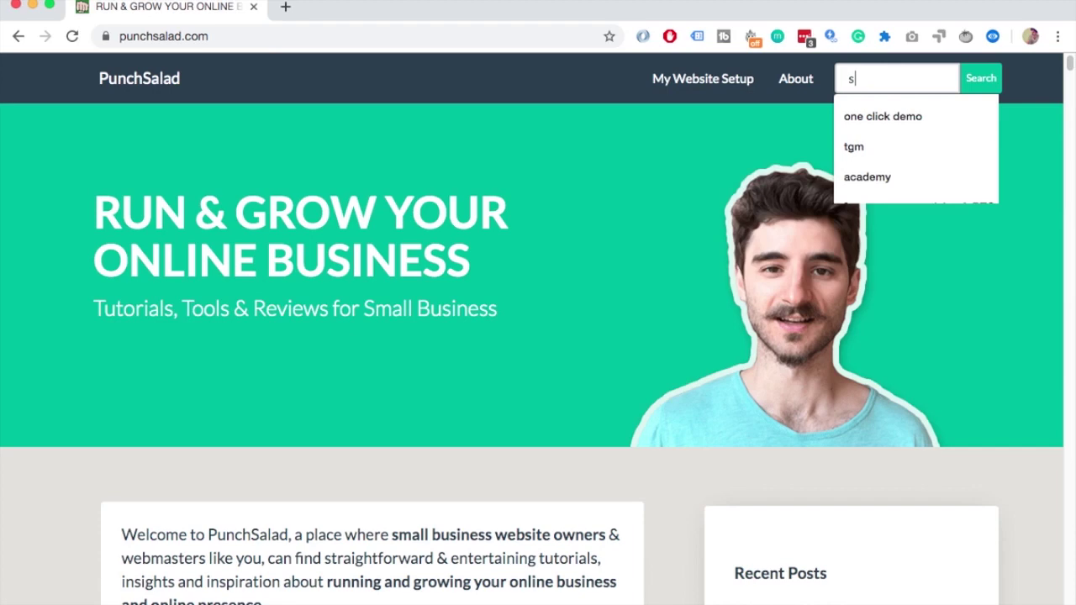
pyautogui.write('earch cons')
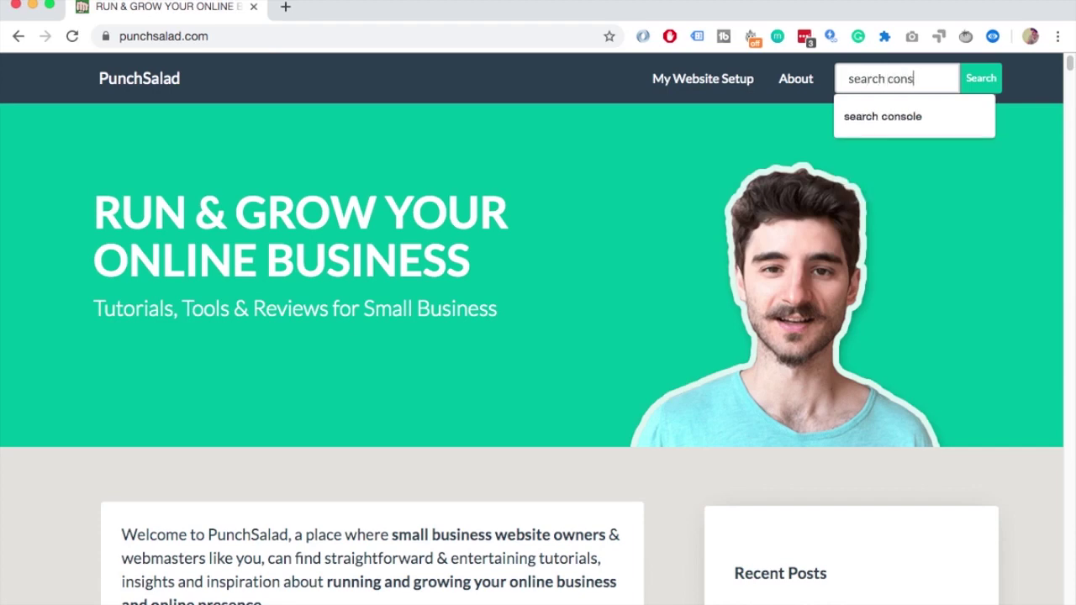
pyautogui.write('ole')
pyautogui.press('Return')
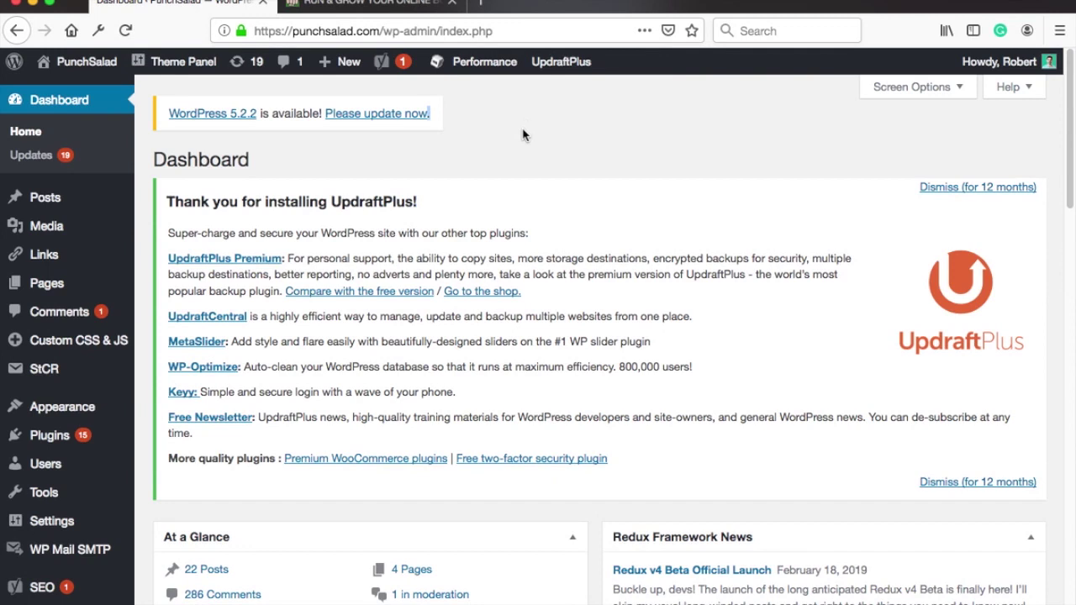
# Step: Search Add Plugins for 'search to menu' and install Ivory Search – WordPress Search Plugin
pyautogui.moveTo(114, 437)
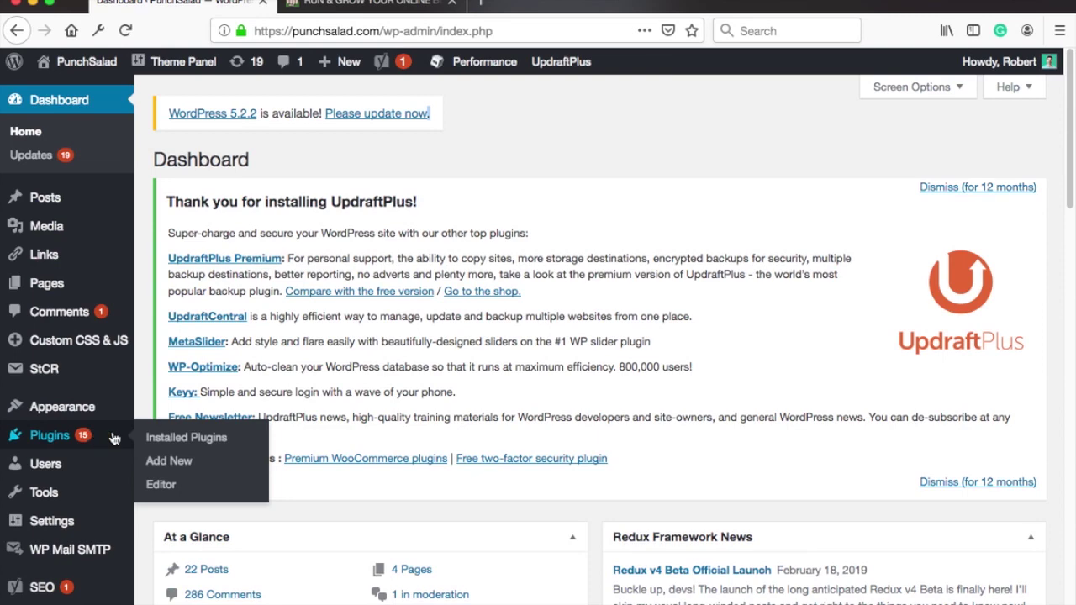
pyautogui.click(199, 464)
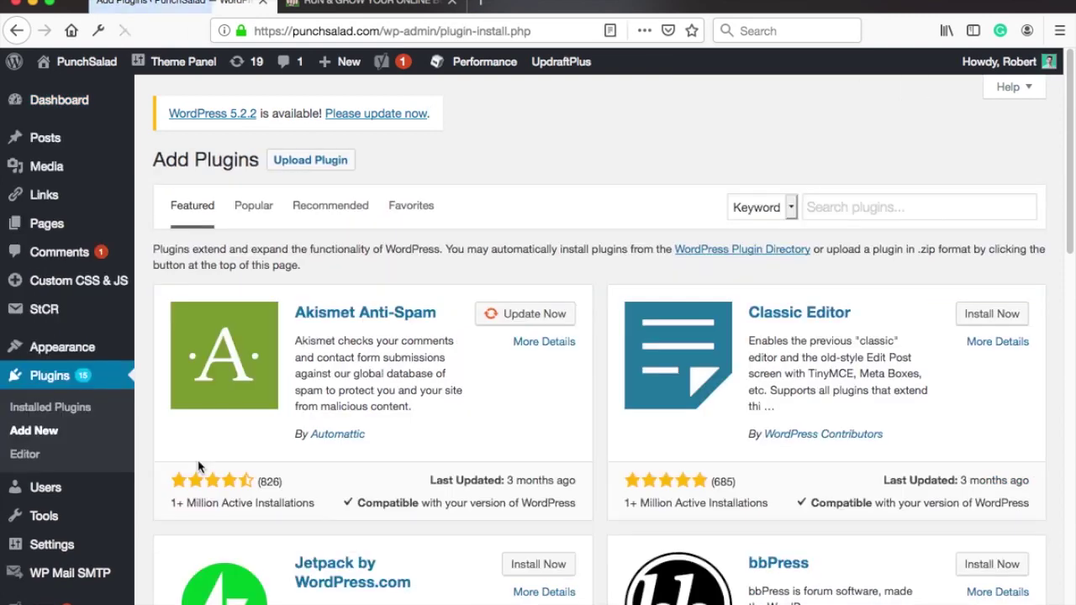
pyautogui.click(834, 208)
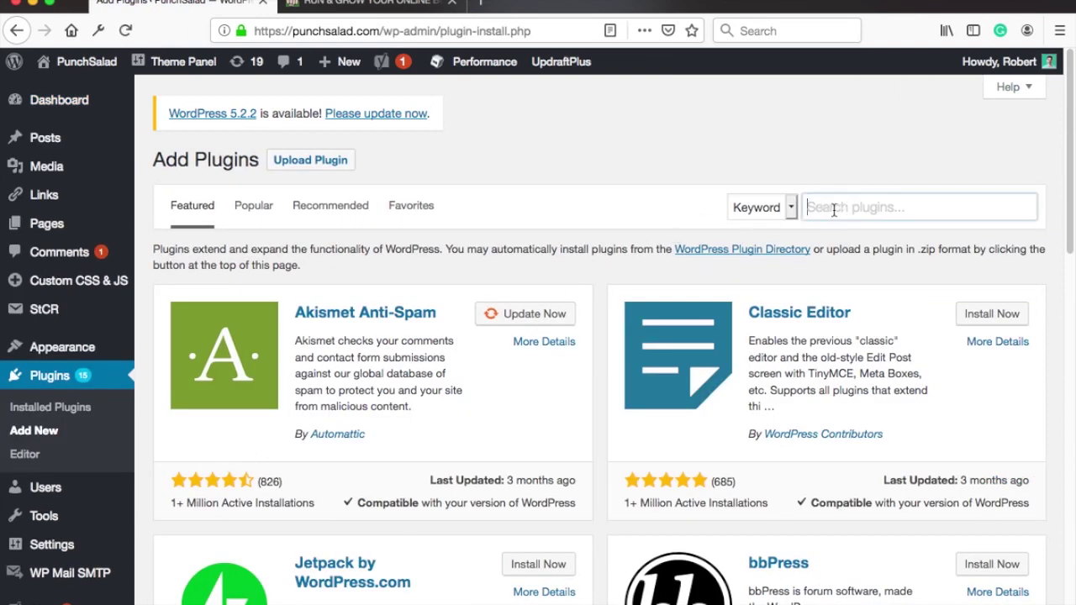
pyautogui.write('saer')
pyautogui.press('BackSpace')
pyautogui.press('BackSpace')
pyautogui.press('BackSpace')
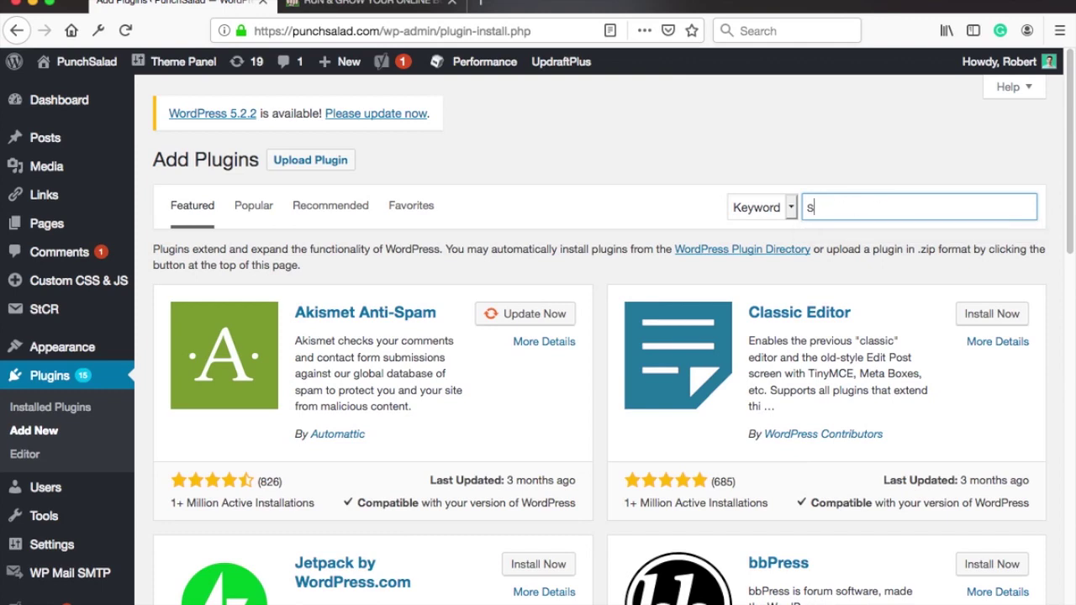
pyautogui.write('earch to menu')
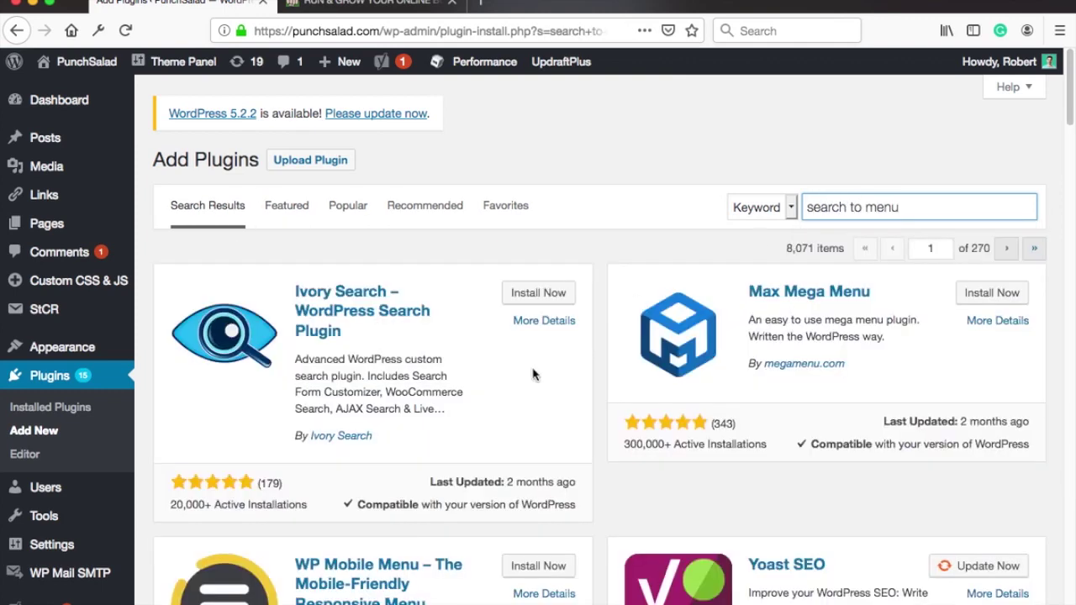
pyautogui.click(528, 294)
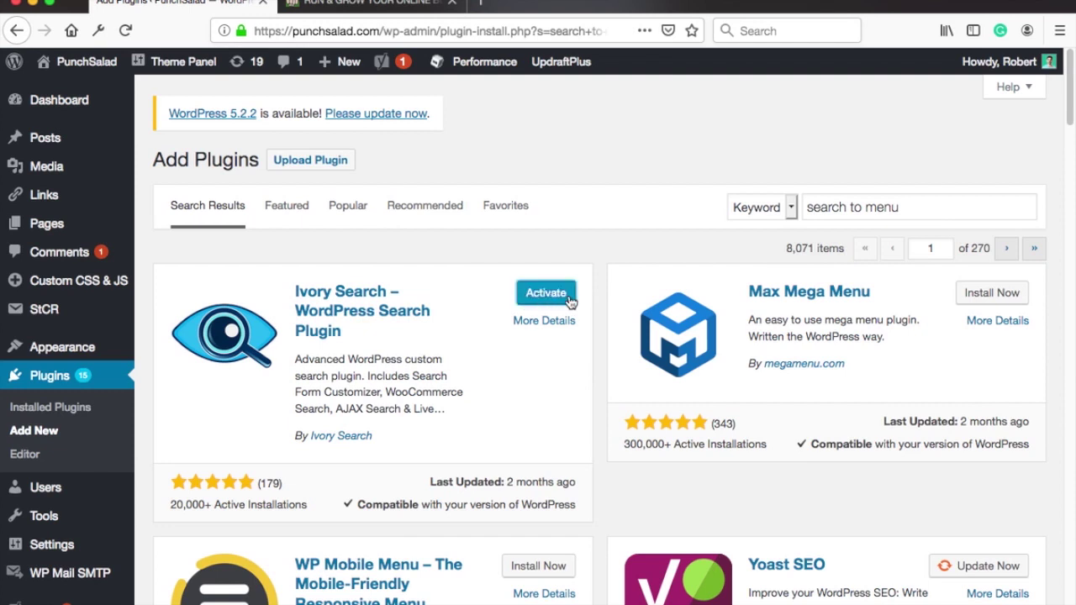
# Step: Activate Ivory Search and go to its admin page
pyautogui.click(570, 299)
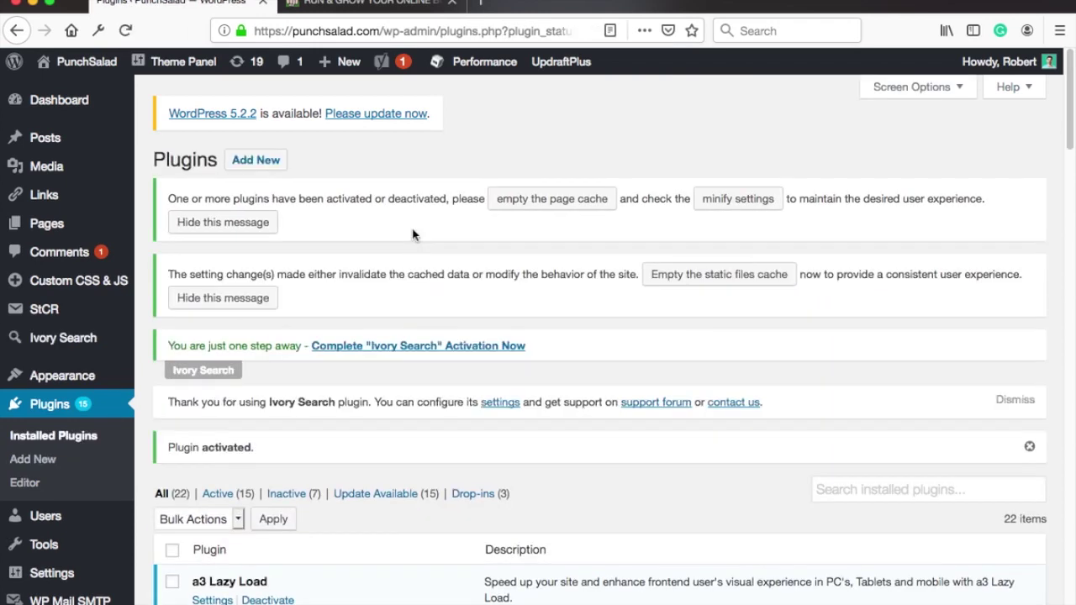
pyautogui.click(84, 340)
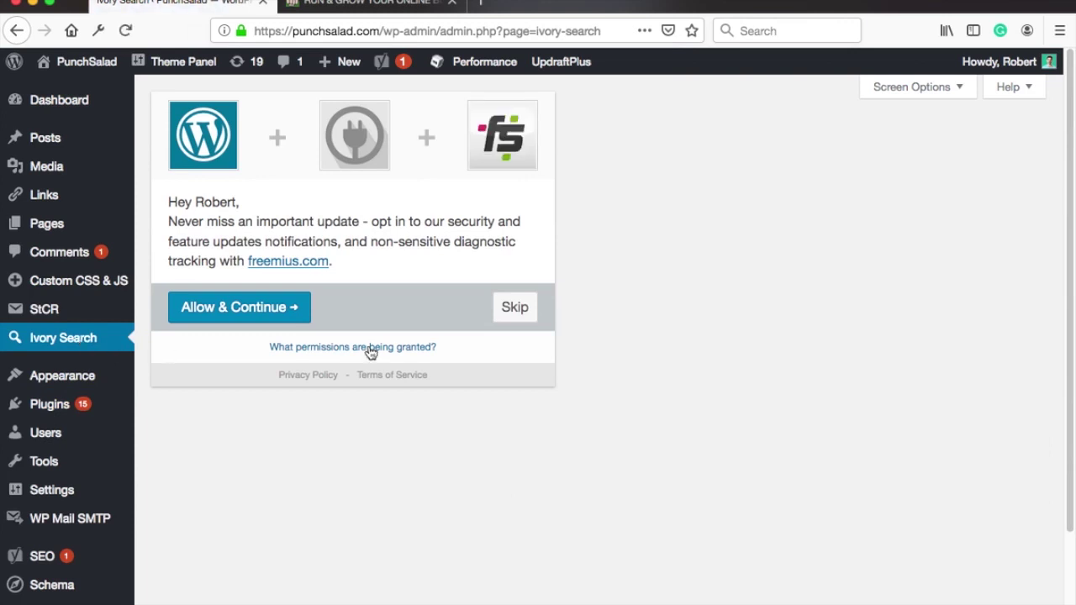
# Step: Skip the opt-in, exclude Attachment from the Default Search Form's post types, and save the form
pyautogui.click(514, 309)
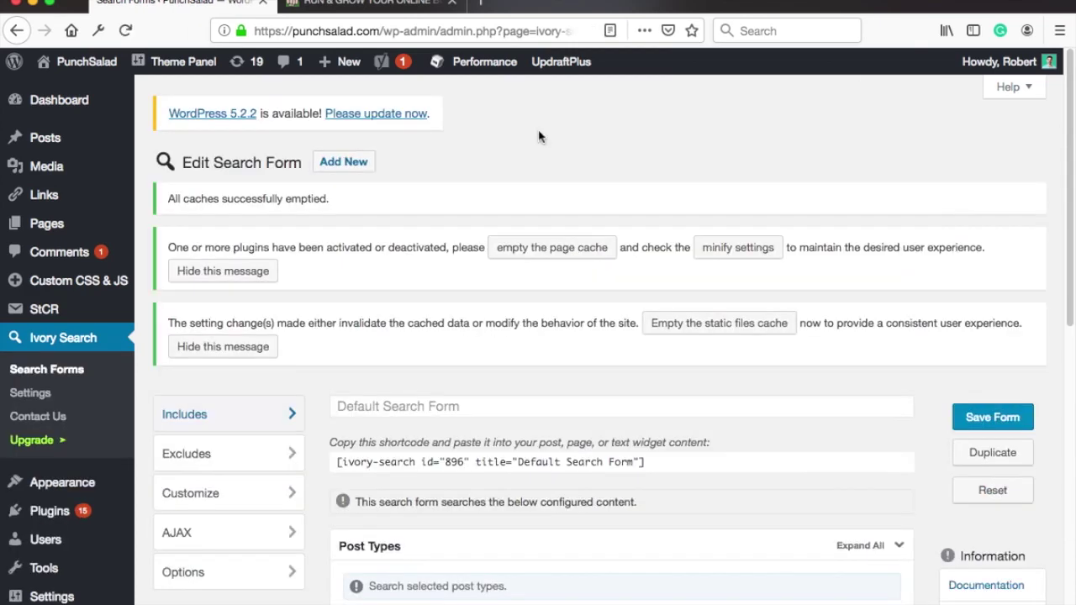
pyautogui.scroll(-5, 408, 187)
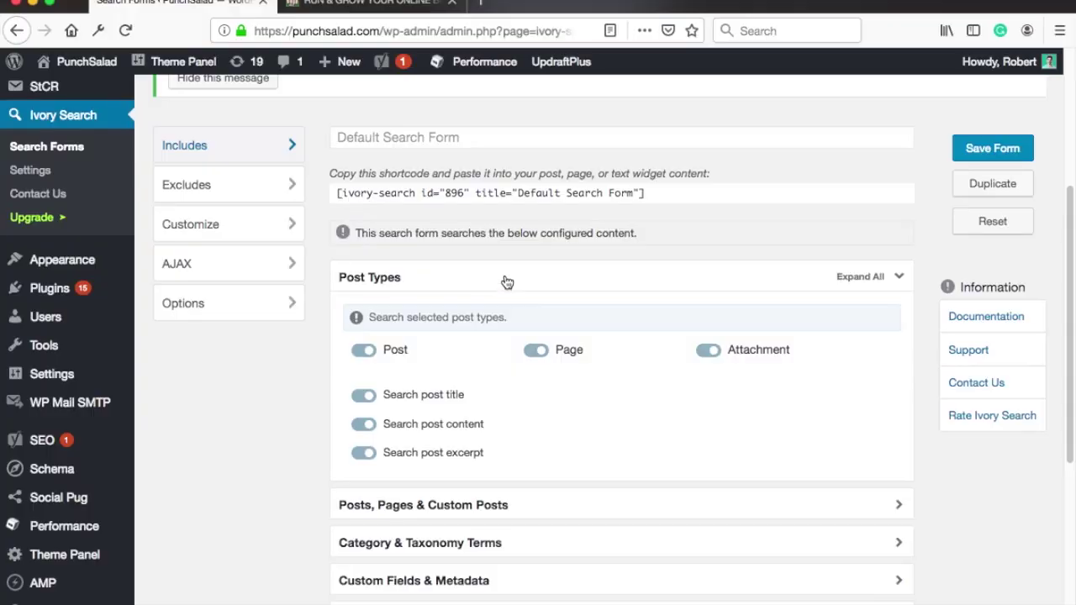
pyautogui.click(711, 353)
pyautogui.scroll(-5, 329, 373)
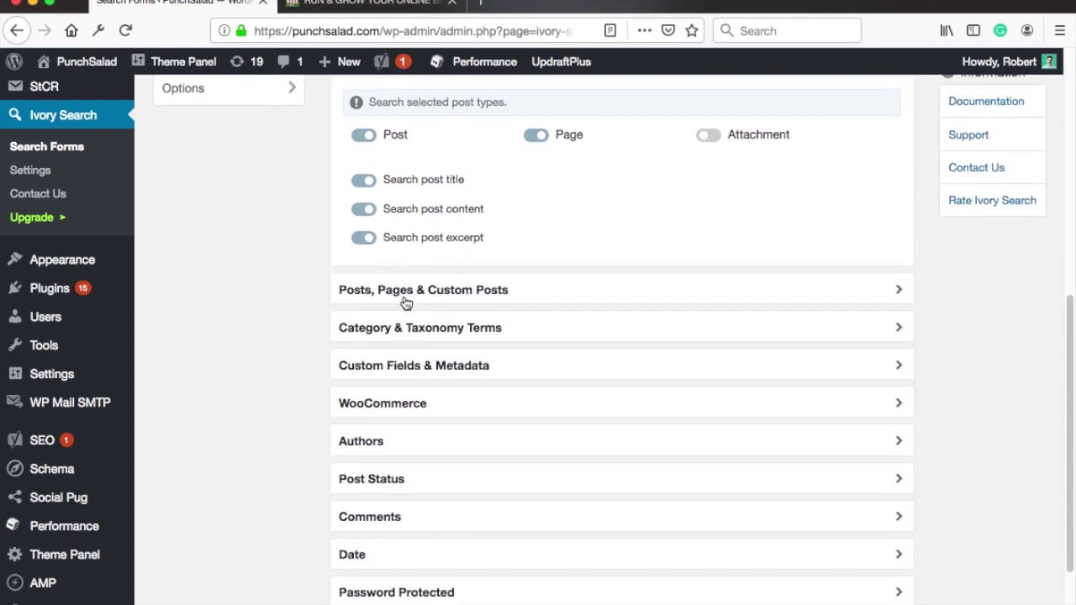
pyautogui.click(406, 302)
pyautogui.scroll(-5, 332, 359)
pyautogui.click(332, 359)
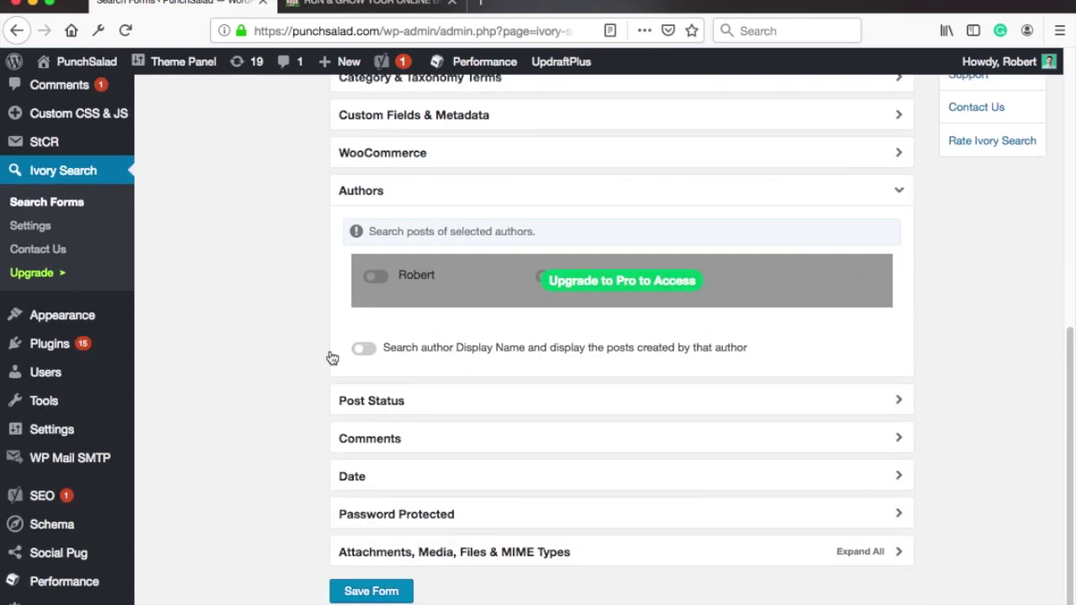
pyautogui.click(333, 348)
pyautogui.click(387, 548)
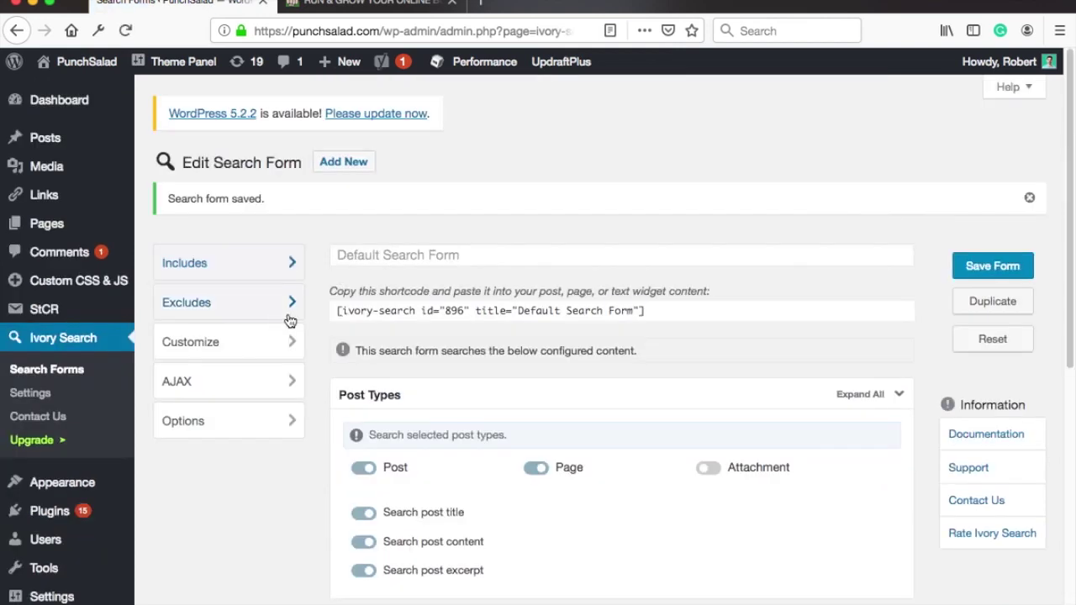
pyautogui.click(52, 395)
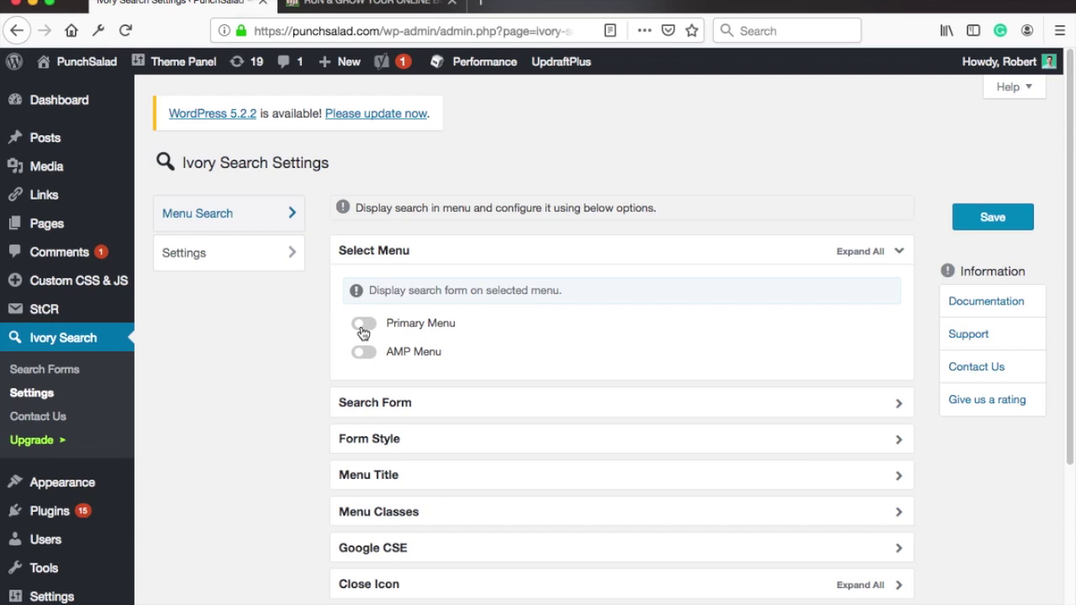
# Step: Enable the Ivory Search form in the Primary Menu, save, and purge all caches
pyautogui.click(363, 333)
pyautogui.click(989, 218)
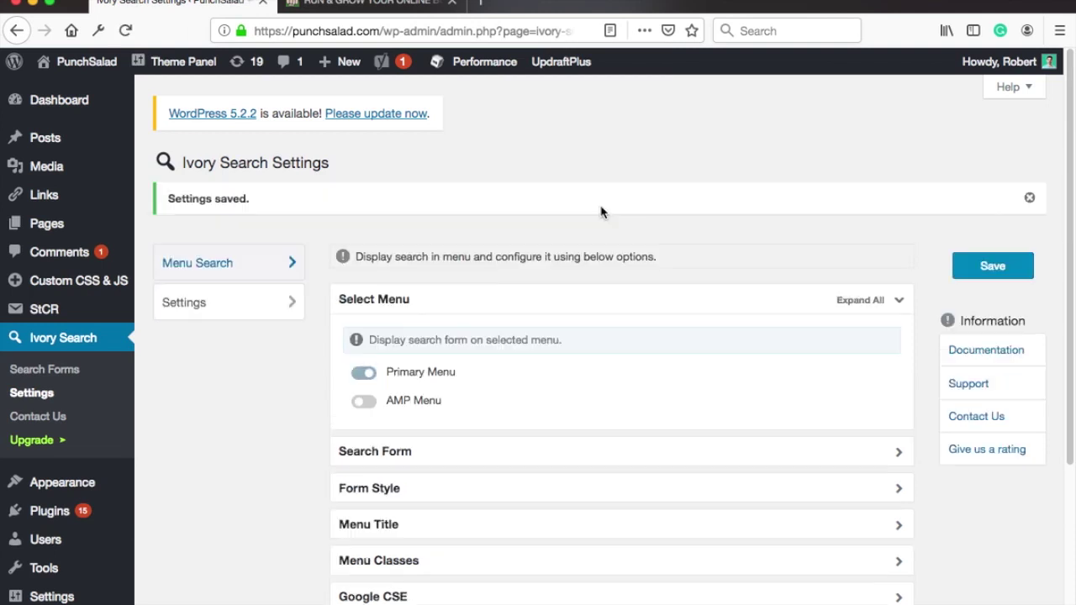
pyautogui.scroll(-3, 600, 211)
pyautogui.click(409, 341)
pyautogui.moveTo(470, 70)
pyautogui.click(475, 115)
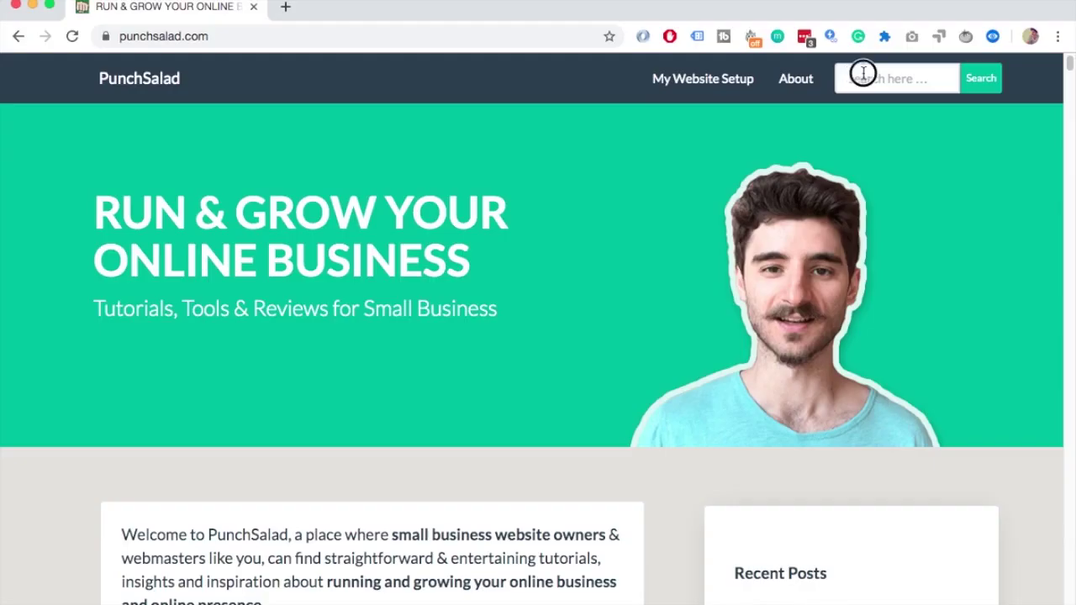
# Step: Search for 'search console' using the search box in the site's primary menu
pyautogui.click(864, 76)
pyautogui.write('s')
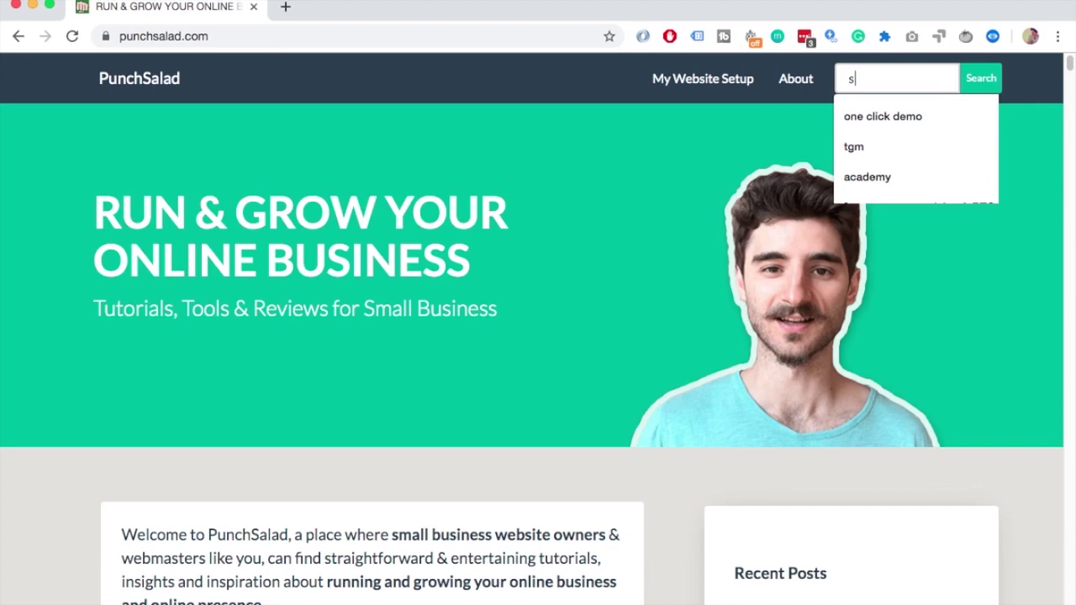
pyautogui.write('earch console')
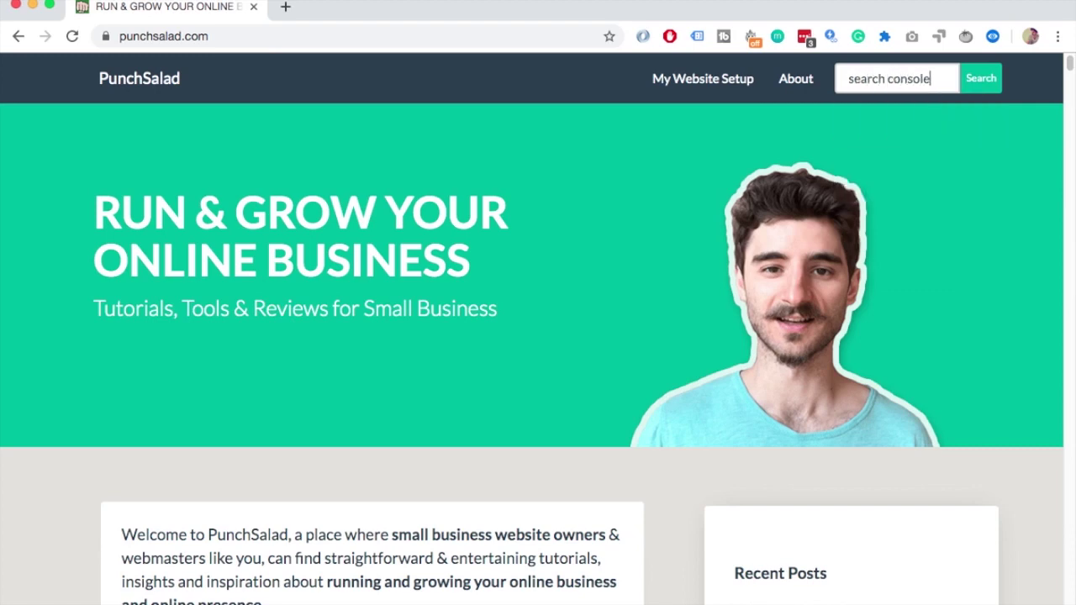
pyautogui.press('Return')
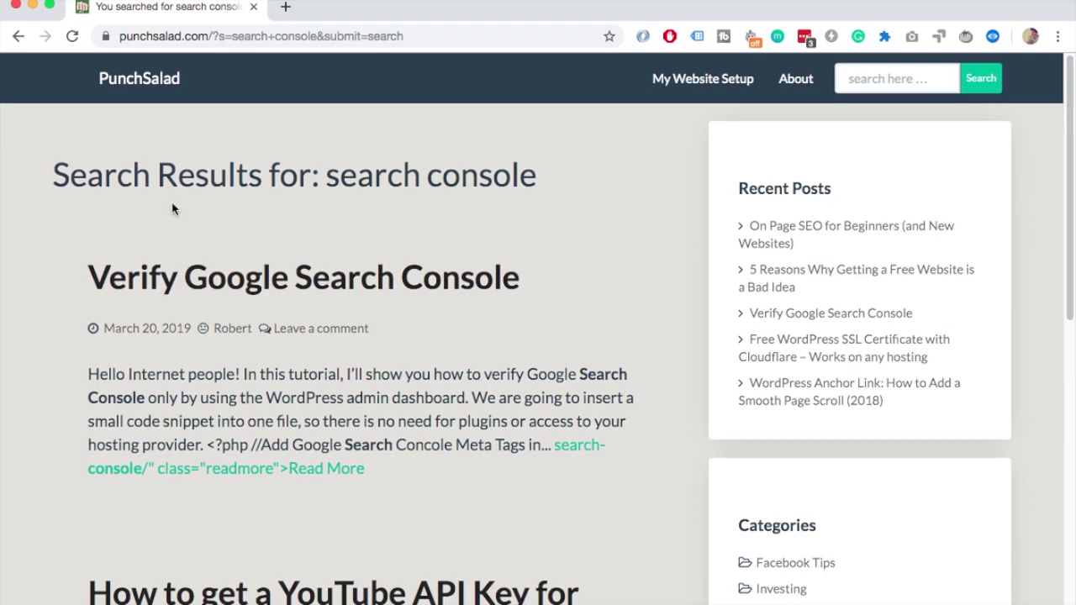
pyautogui.scroll(-5, 158, 392)
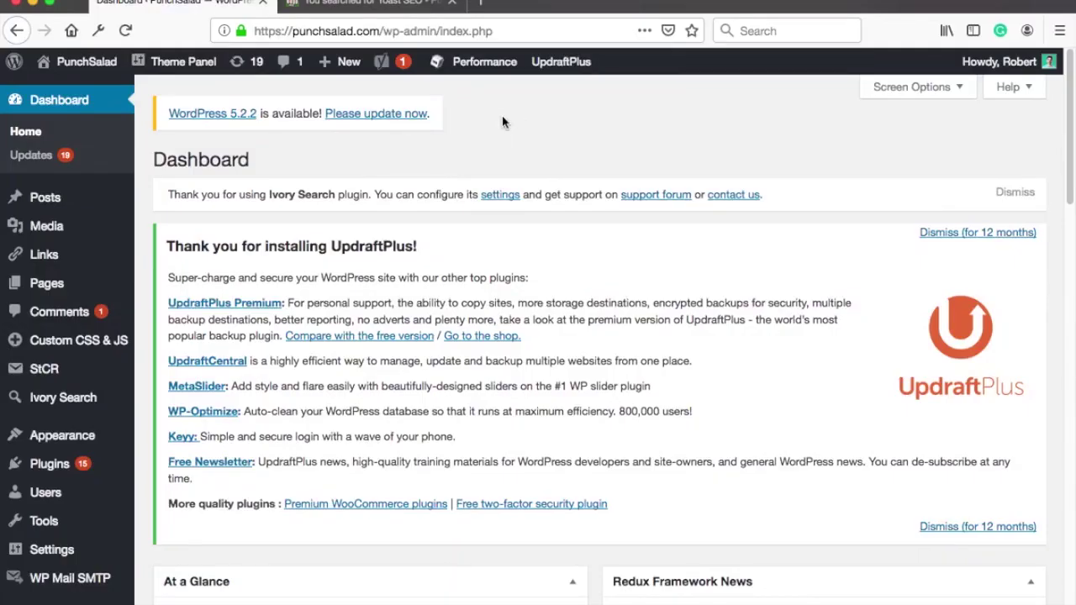
# Step: Load Search Form (searchform.php) in the Appearance theme file editor
pyautogui.moveTo(85, 437)
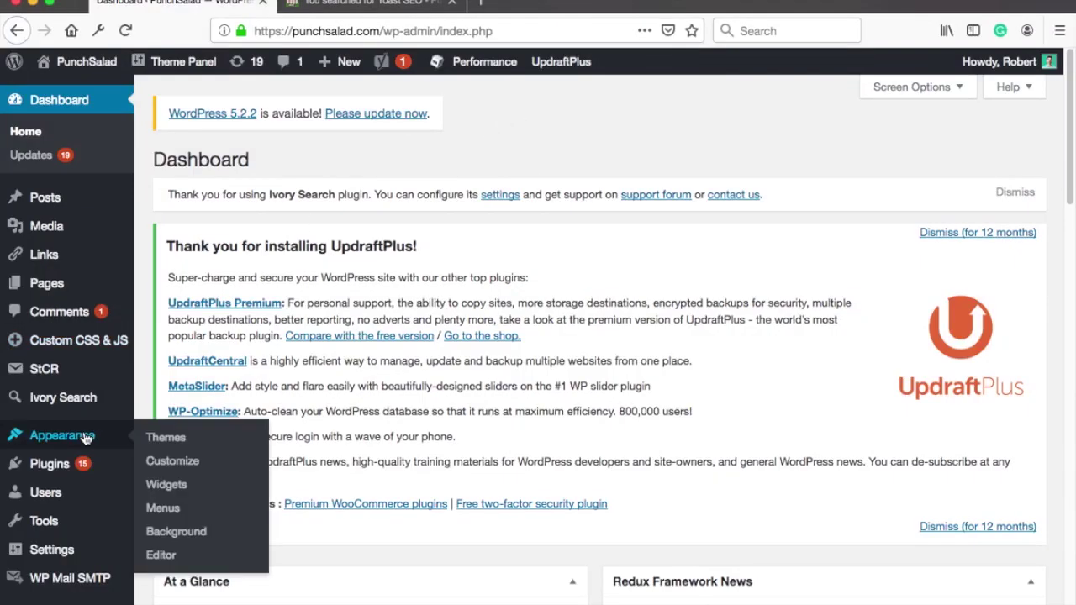
pyautogui.click(160, 555)
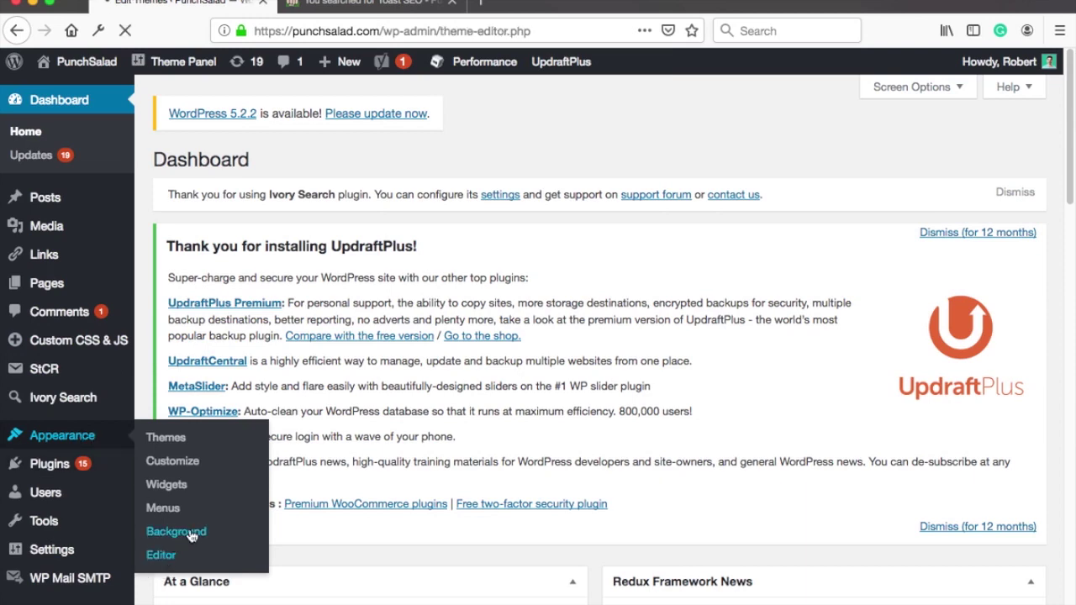
pyautogui.scroll(-3, 946, 322)
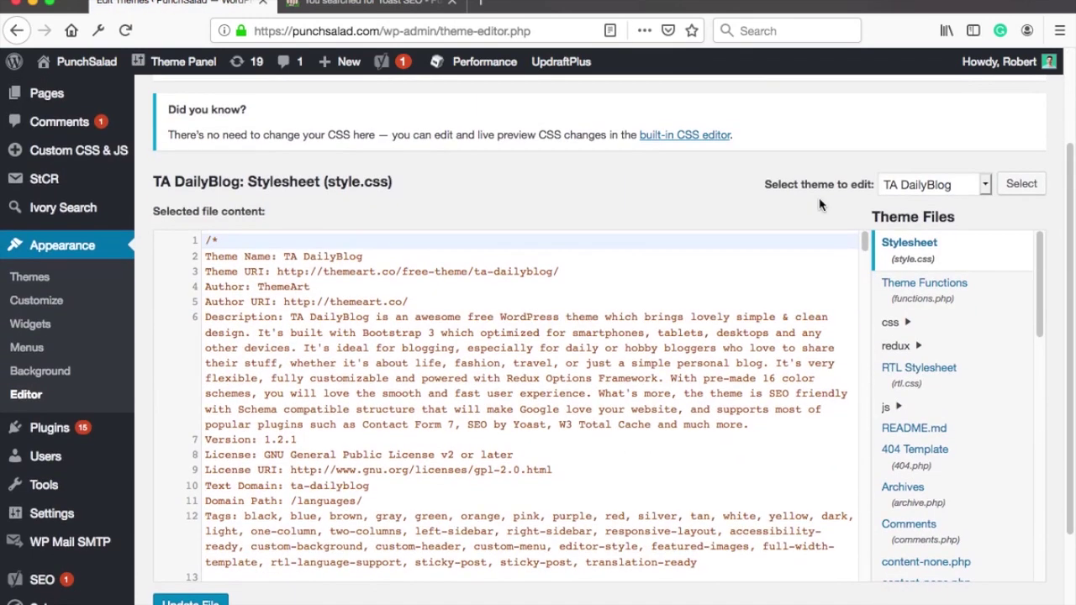
pyautogui.scroll(-10, 945, 322)
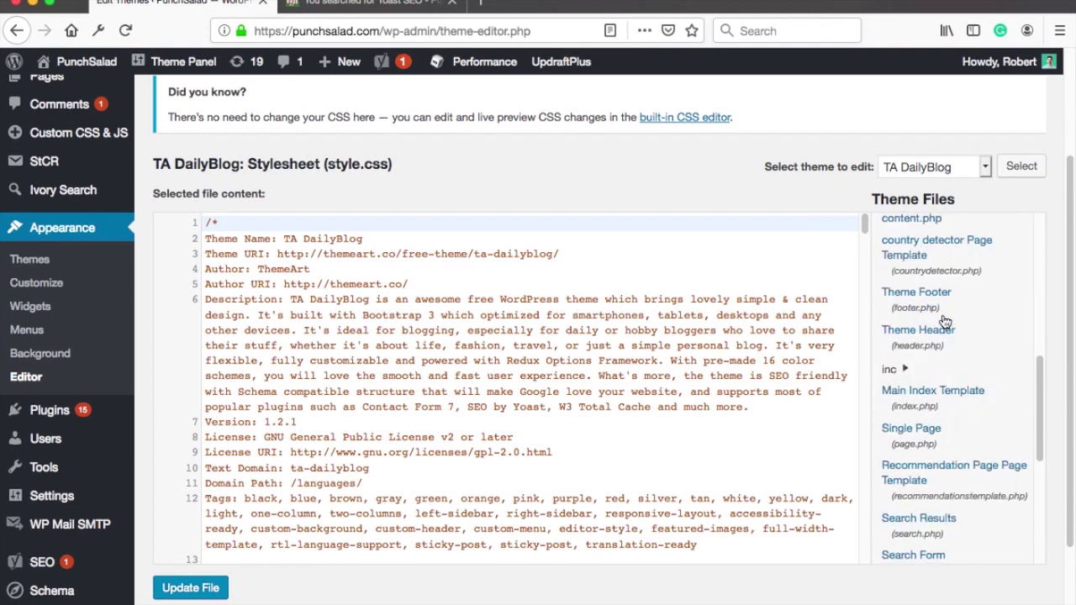
pyautogui.scroll(-2, 945, 322)
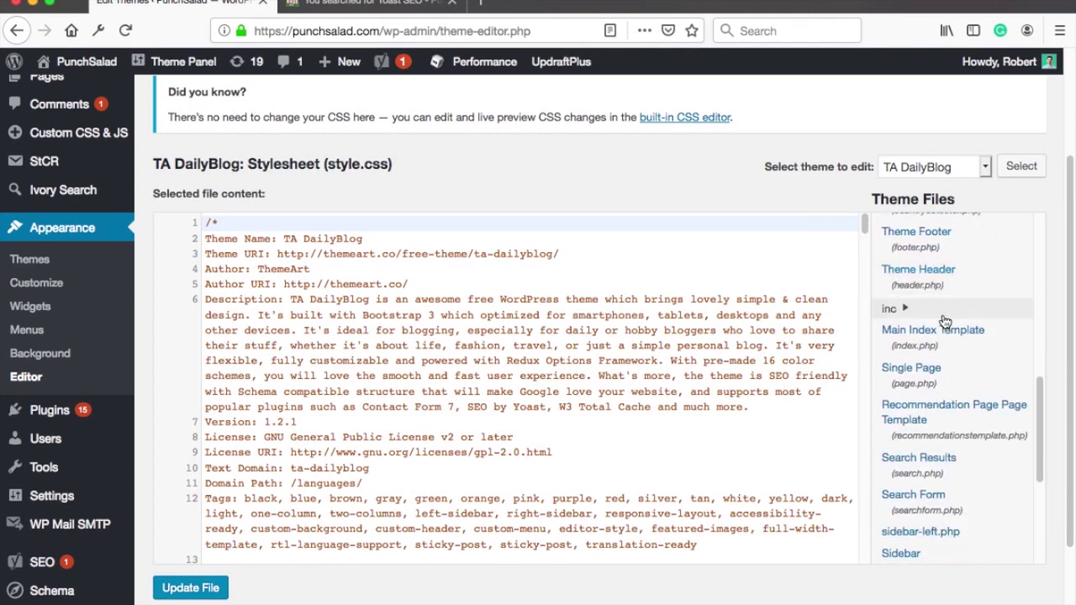
pyautogui.scroll(1, 945, 322)
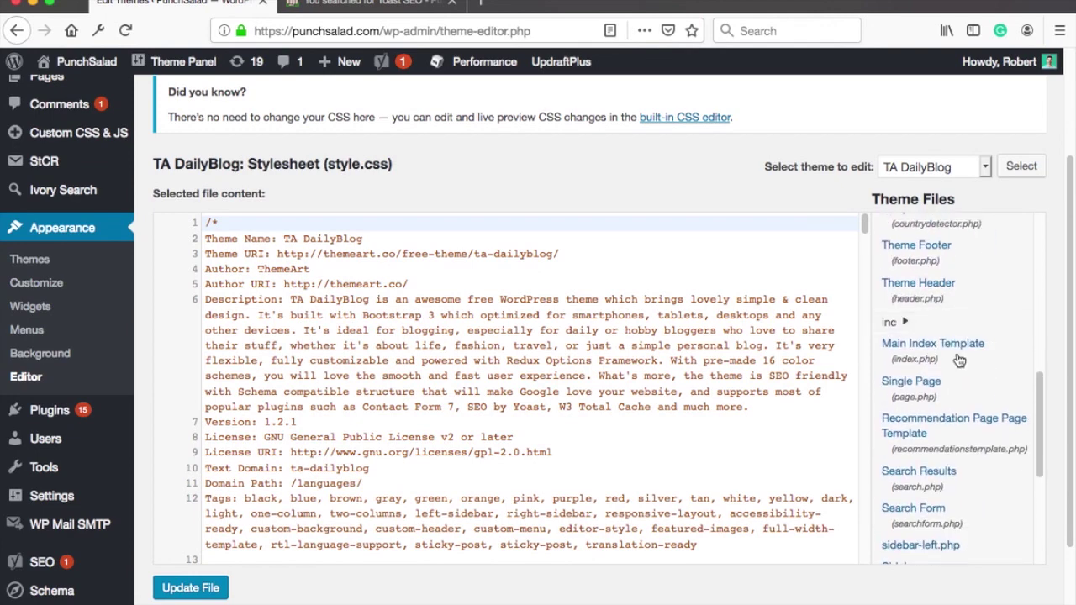
pyautogui.click(934, 516)
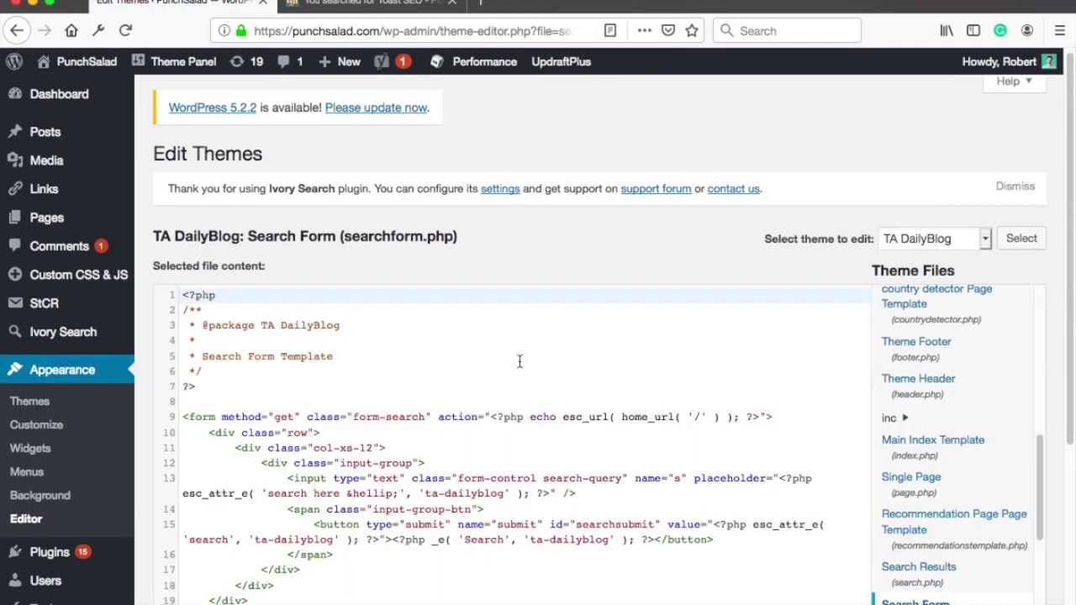
# Step: Replace 'here &hellip;' with 'for tutorials' in the line 13 placeholder, update the file, and purge caches
pyautogui.scroll(-1, 520, 362)
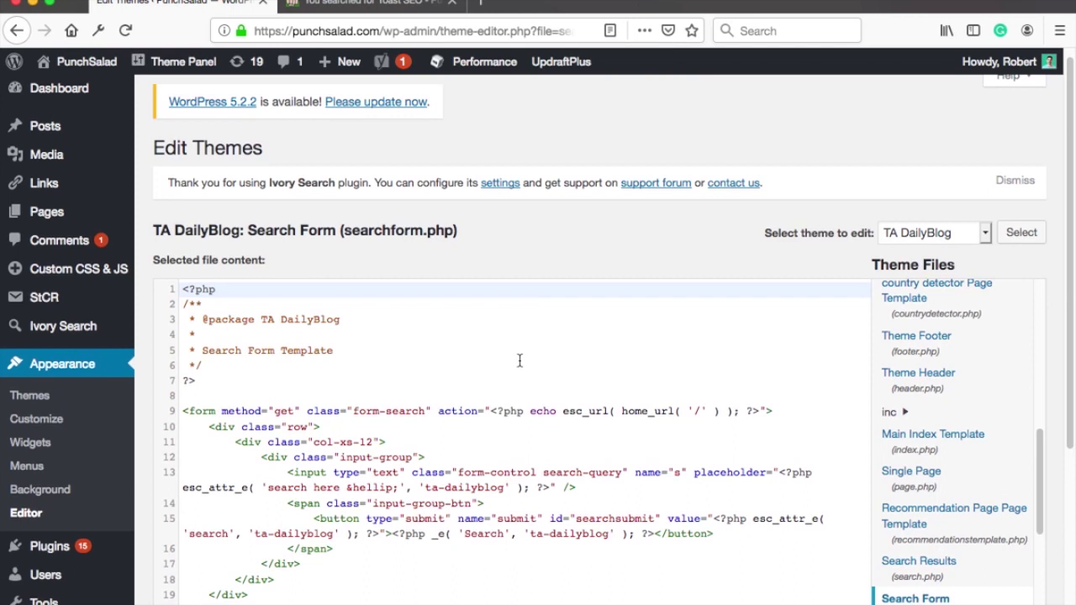
pyautogui.scroll(-1, 519, 360)
pyautogui.scroll(-1, 520, 360)
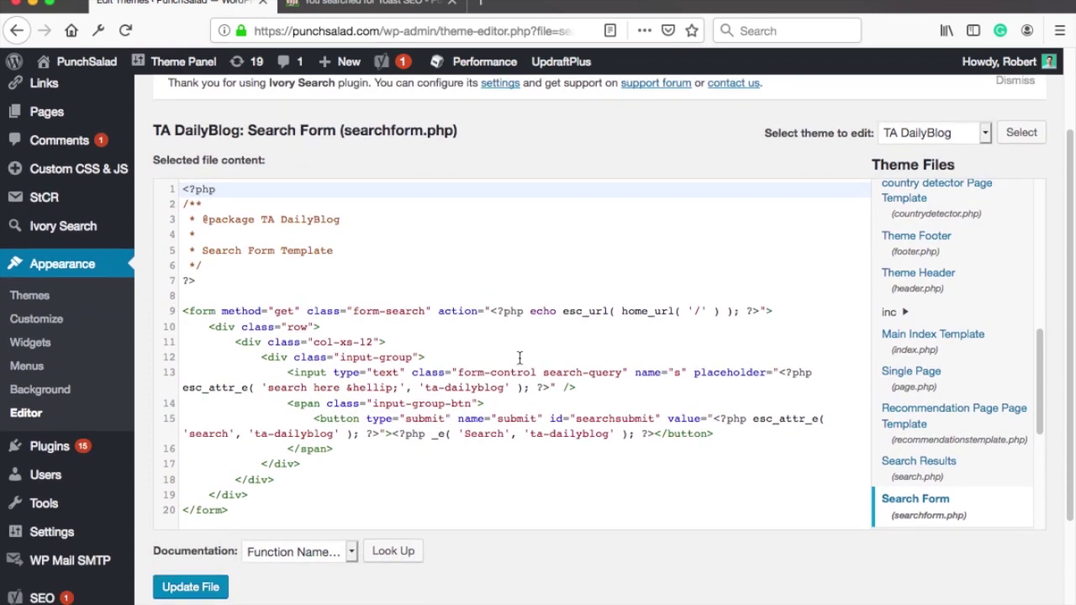
pyautogui.scroll(-1, 433, 355)
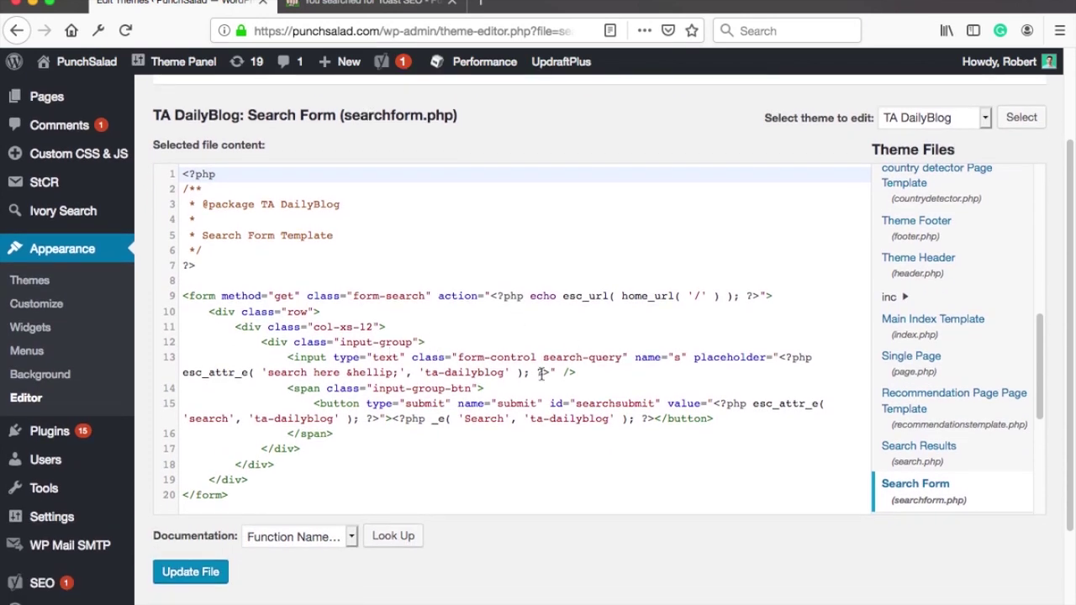
pyautogui.moveTo(694, 356); pyautogui.dragTo(379, 372)
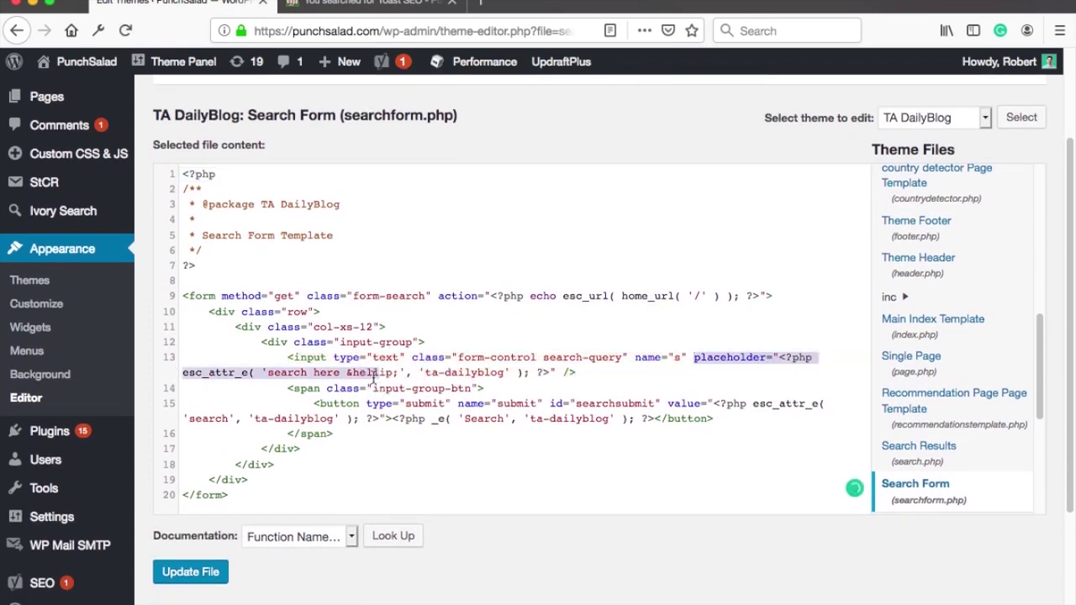
pyautogui.click(271, 373)
pyautogui.click(269, 373)
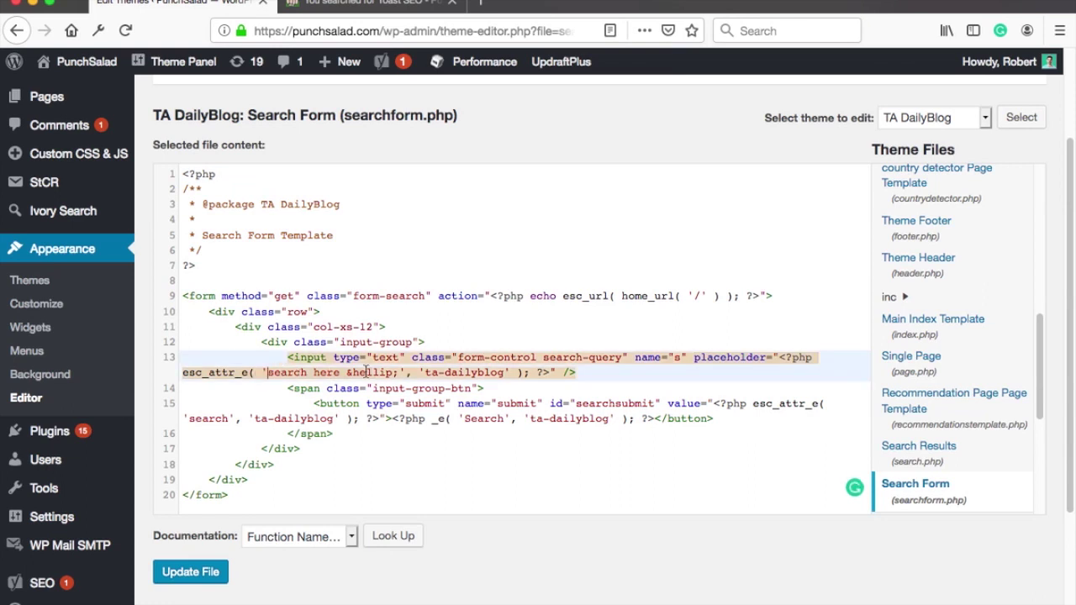
pyautogui.moveTo(396, 373); pyautogui.dragTo(313, 373)
pyautogui.write('for tutorials')
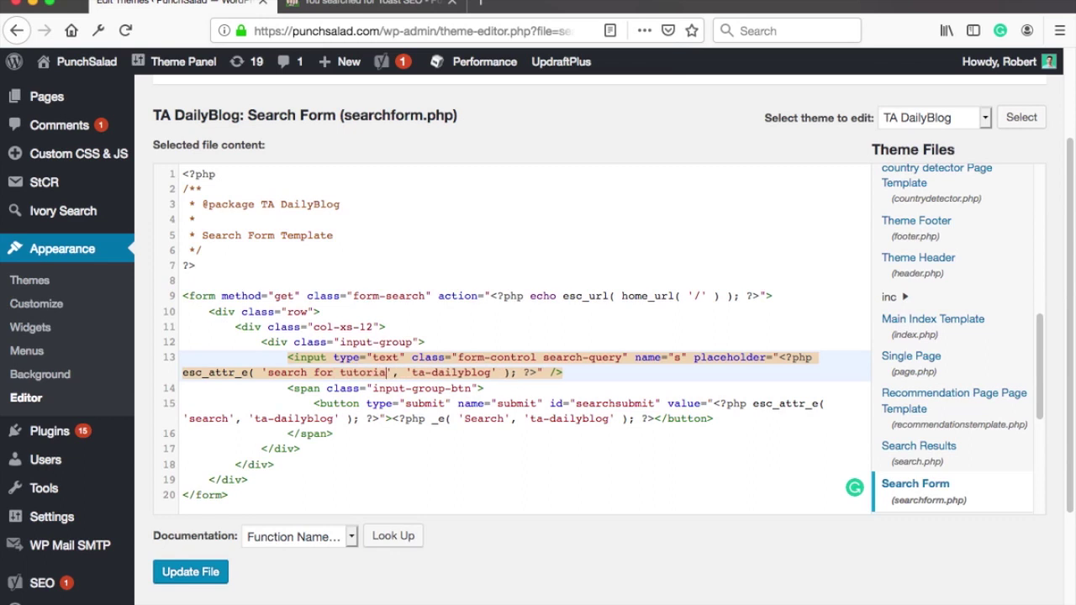
pyautogui.click(198, 578)
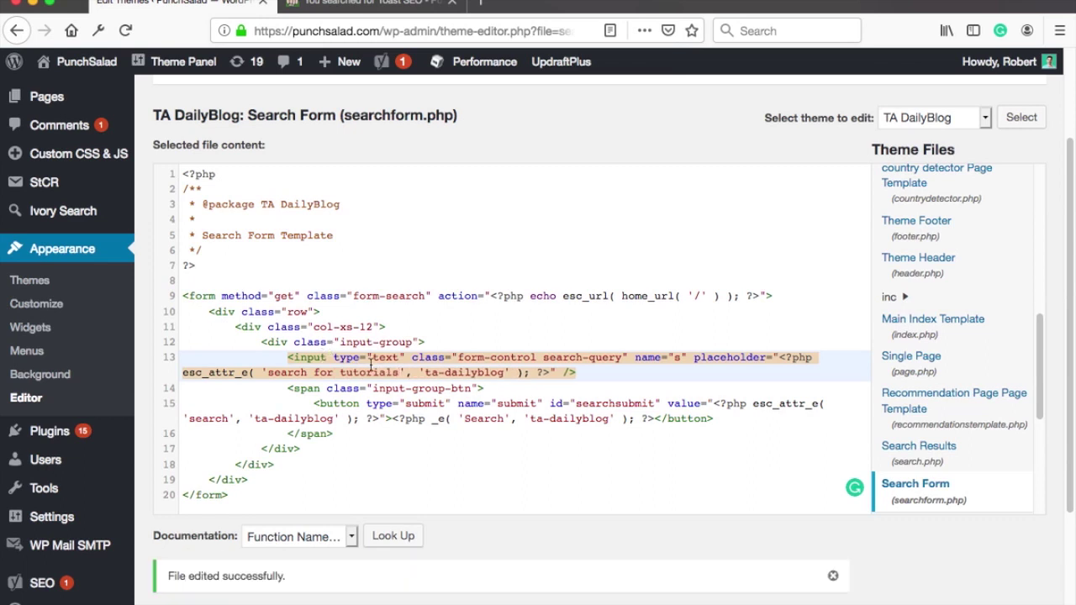
pyautogui.click(475, 76)
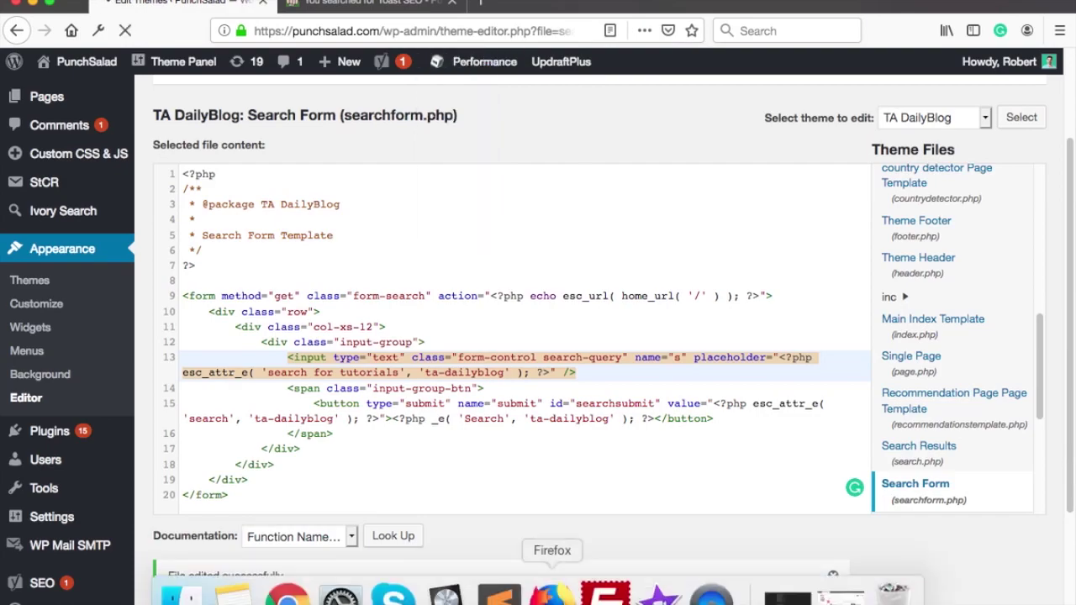
# Step: Check the live PunchSalad homepage in Chrome for the 'search for tutorials' placeholder
pyautogui.click(287, 595)
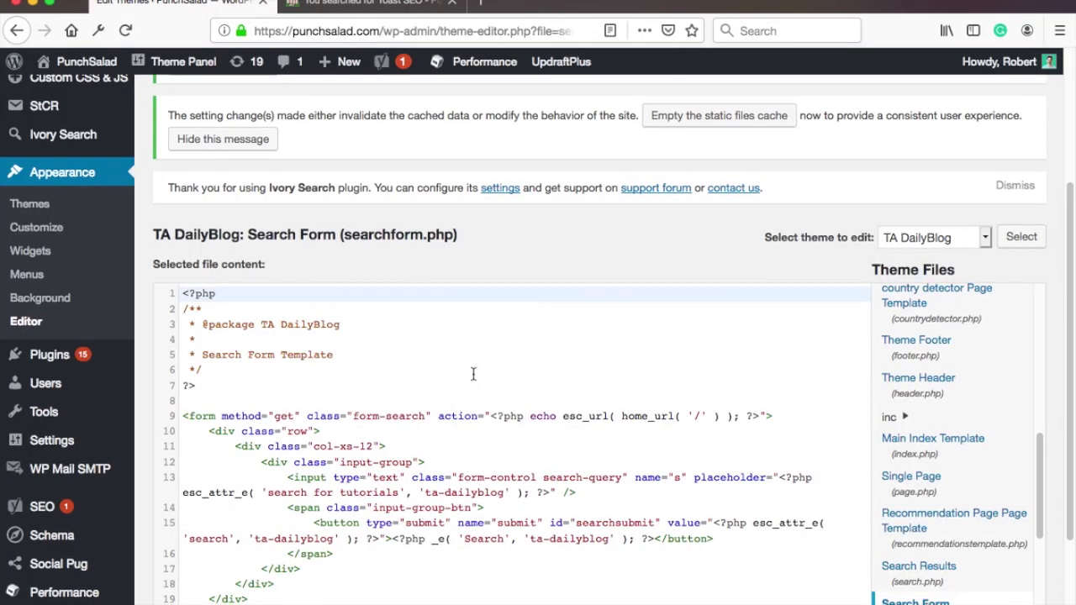
pyautogui.scroll(-2, 452, 384)
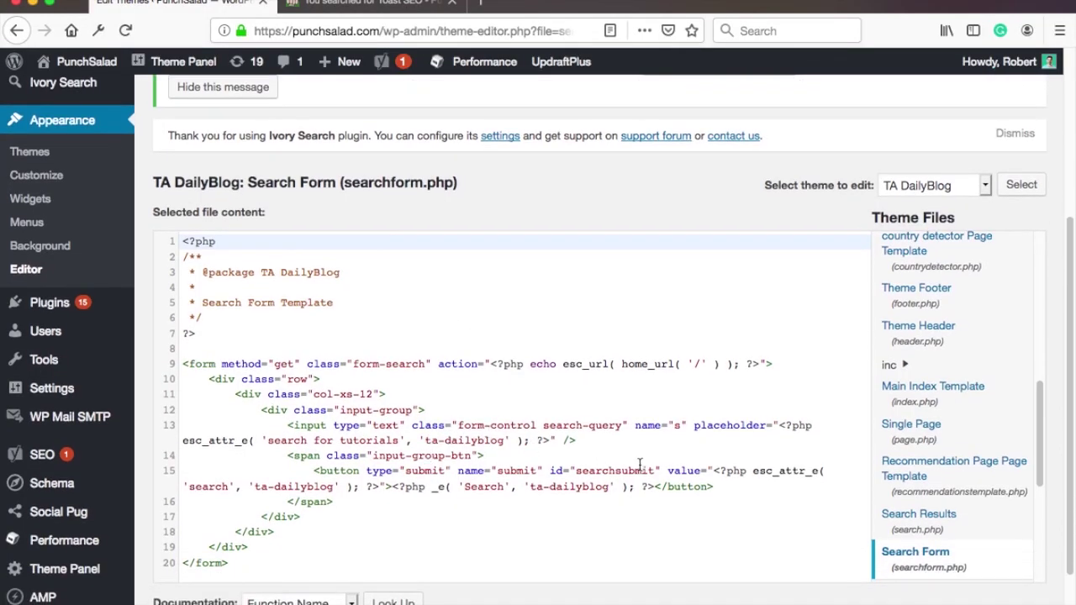
pyautogui.click(392, 487)
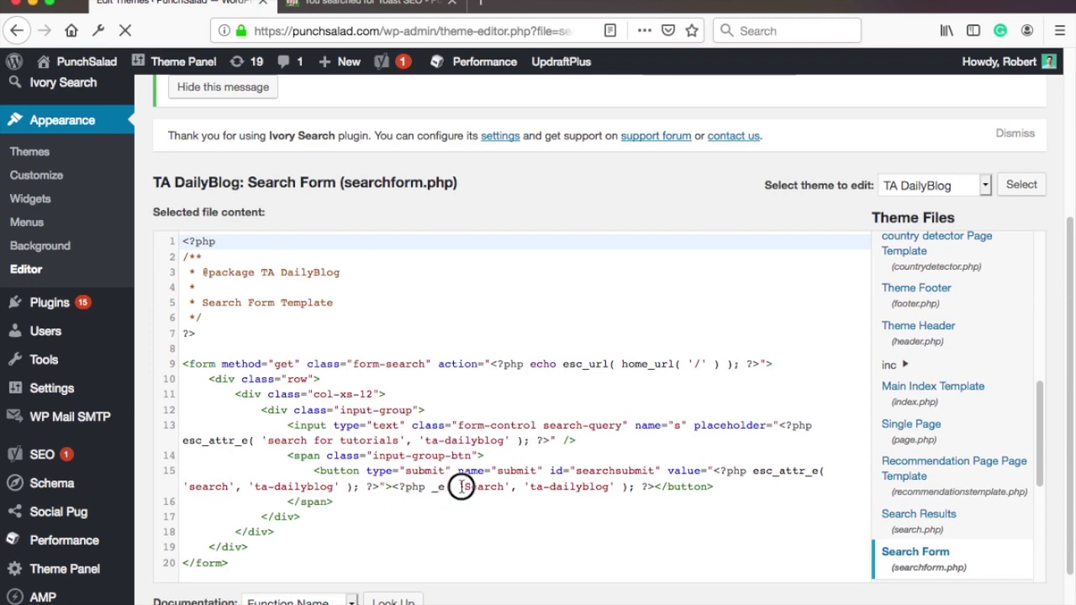
pyautogui.keyDown('shift'); pyautogui.click(633, 487); pyautogui.keyUp('shift')
pyautogui.click(479, 487)
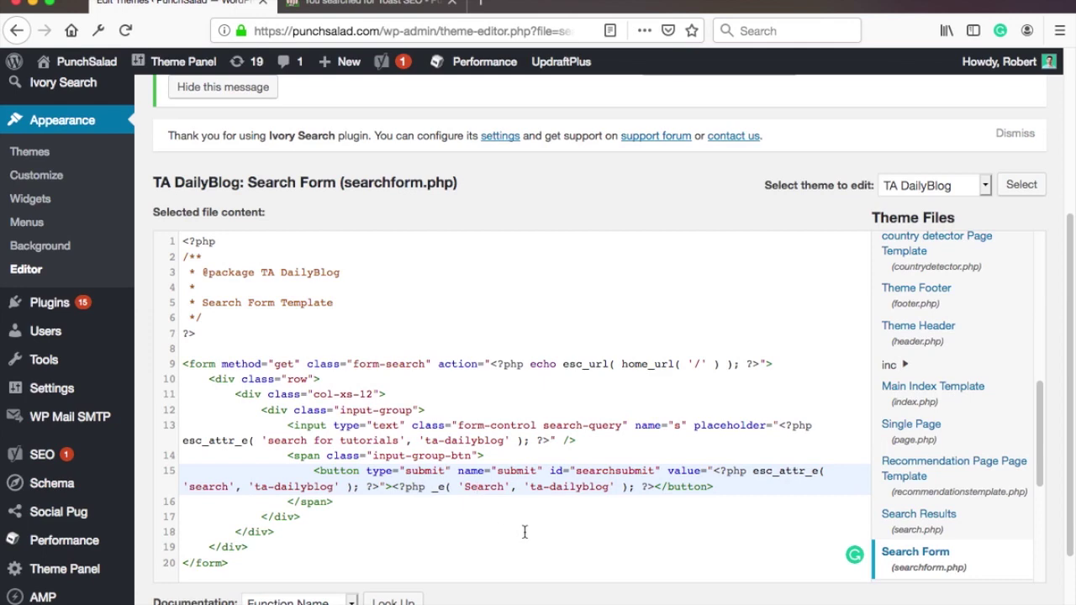
pyautogui.doubleClick(479, 487)
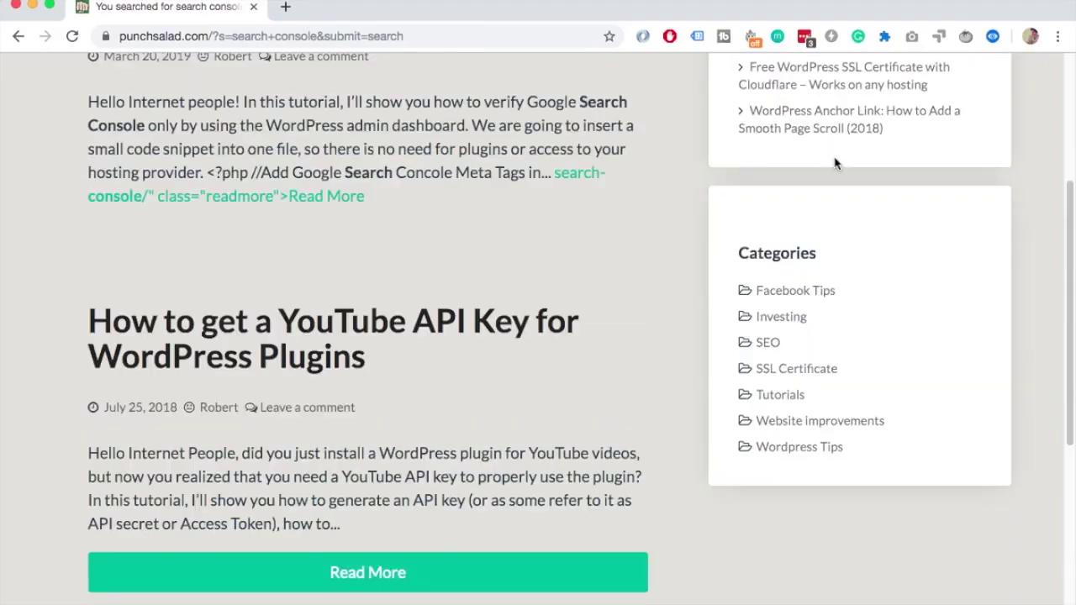
# Step: Go to the Widgets page under Appearance in the admin sidebar
pyautogui.scroll(-4, 829, 412)
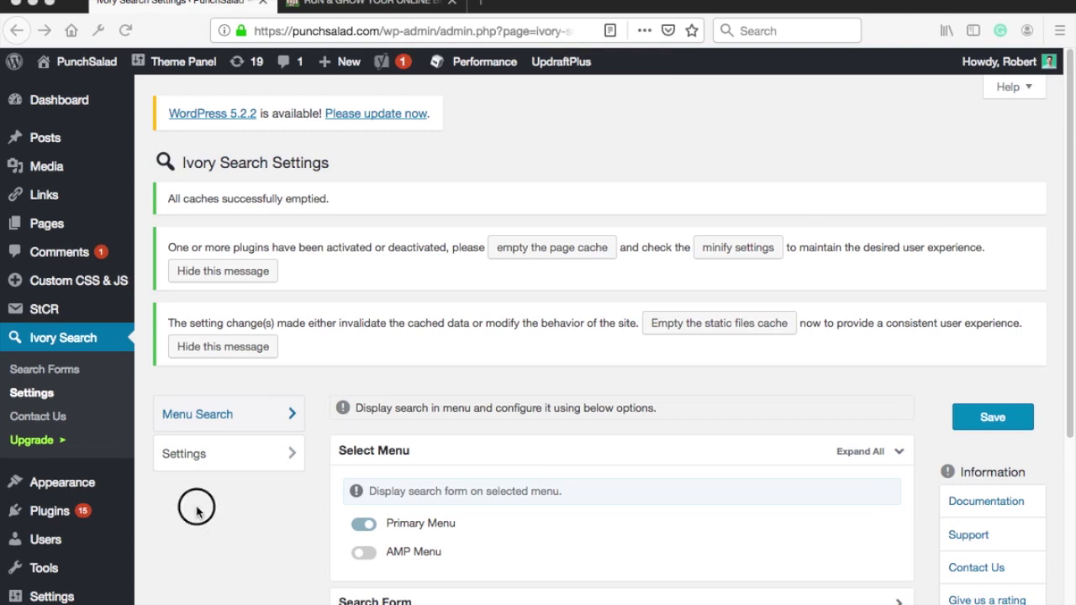
pyautogui.moveTo(56, 488)
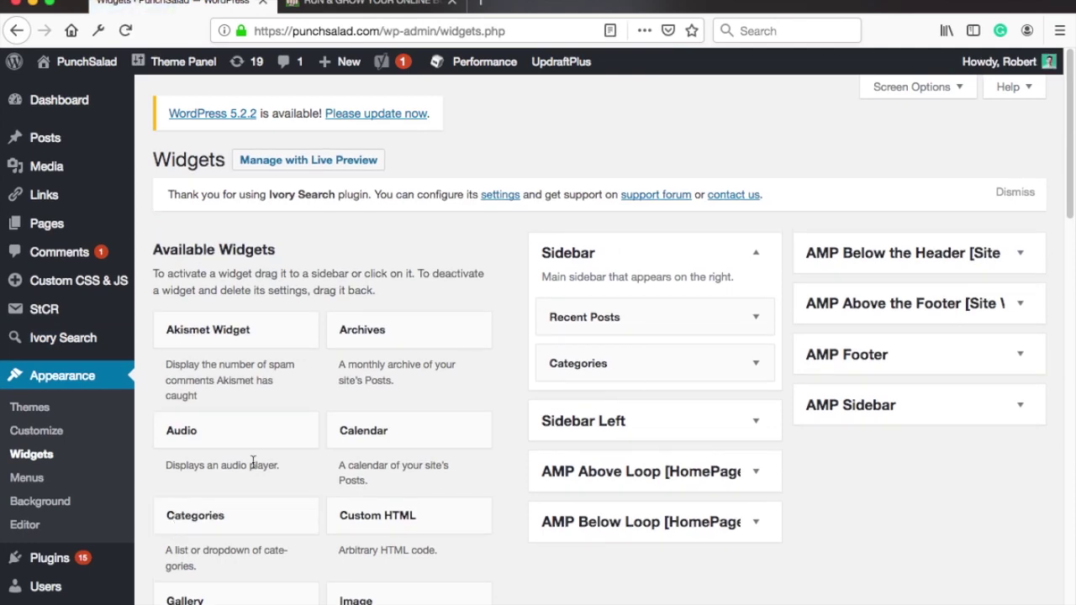
# Step: Add a Search widget to the Sidebar widget area
pyautogui.scroll(-5, 252, 463)
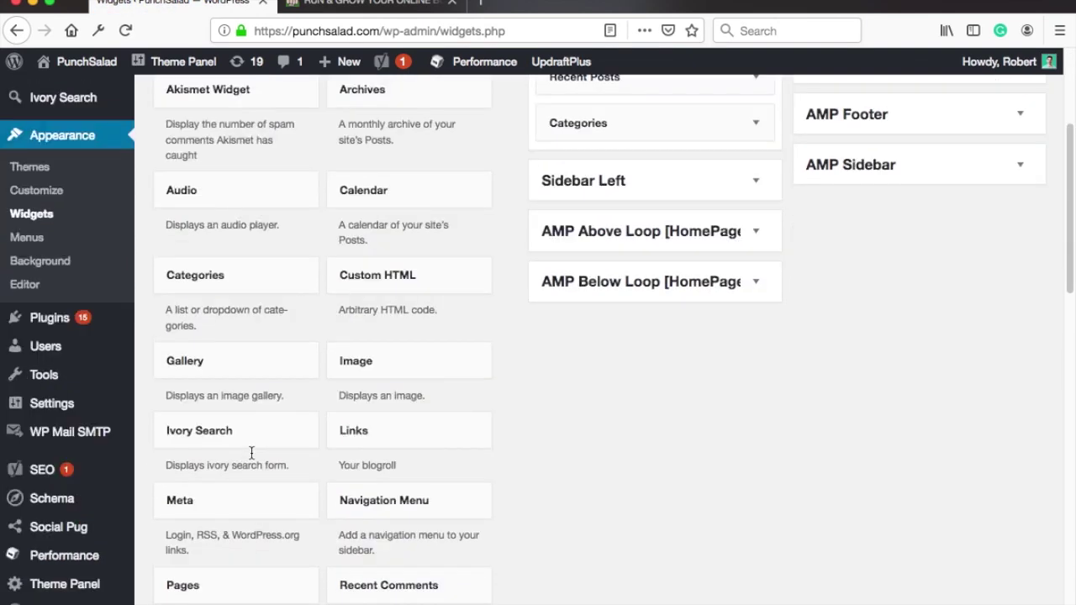
pyautogui.scroll(-5, 253, 450)
pyautogui.click(226, 532)
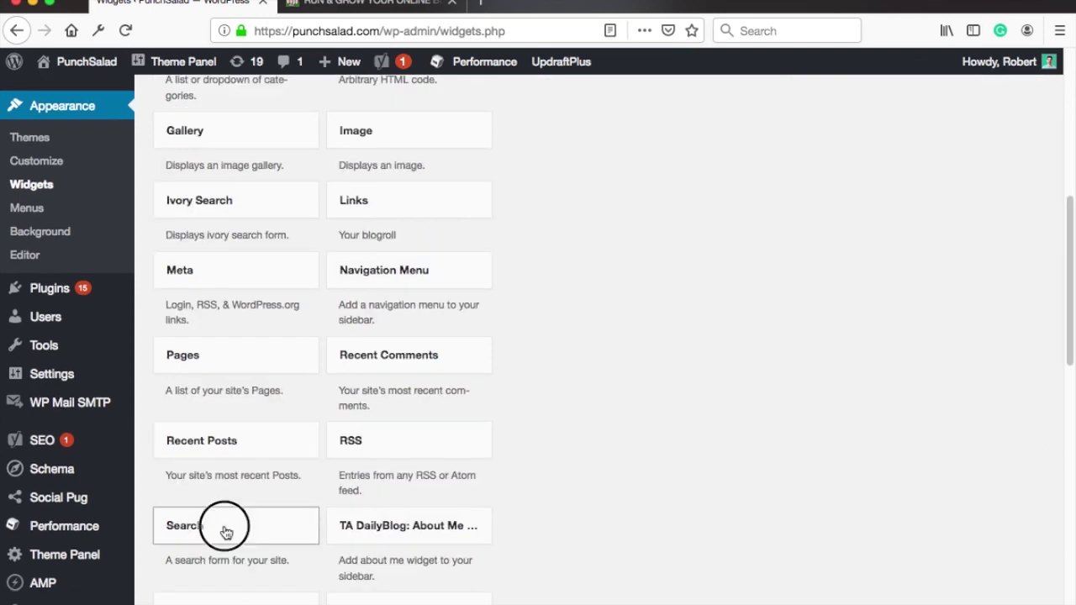
pyautogui.scroll(-3, 231, 497)
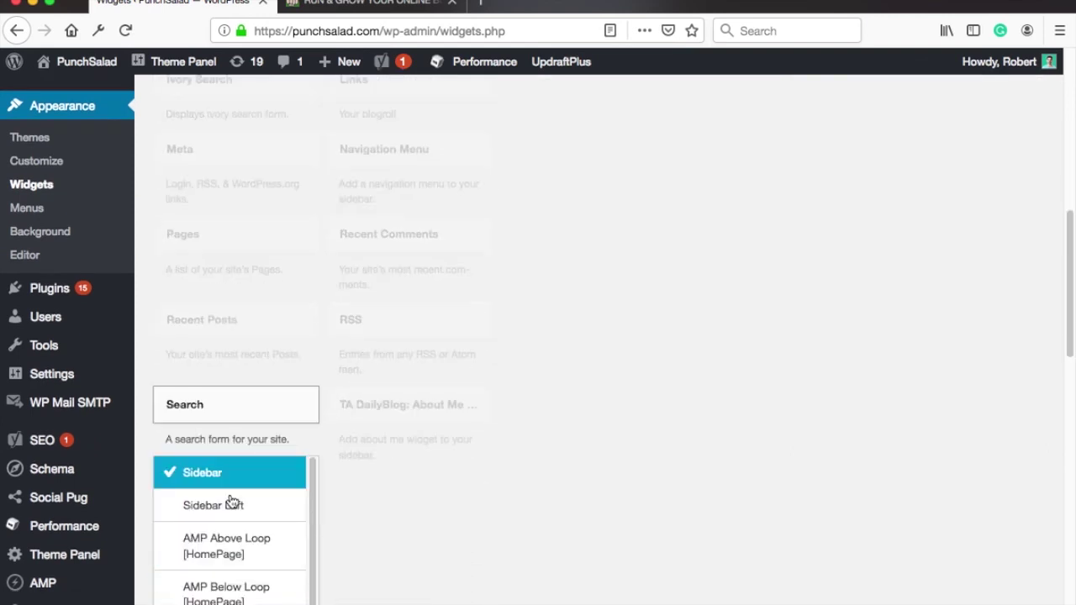
pyautogui.scroll(-4, 246, 452)
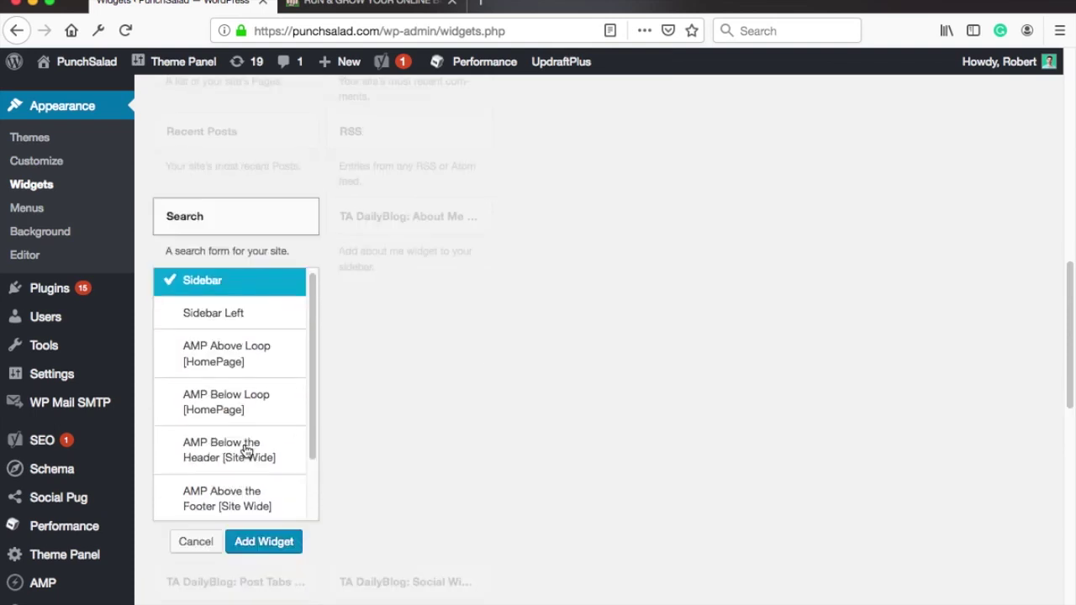
pyautogui.scroll(-2, 245, 451)
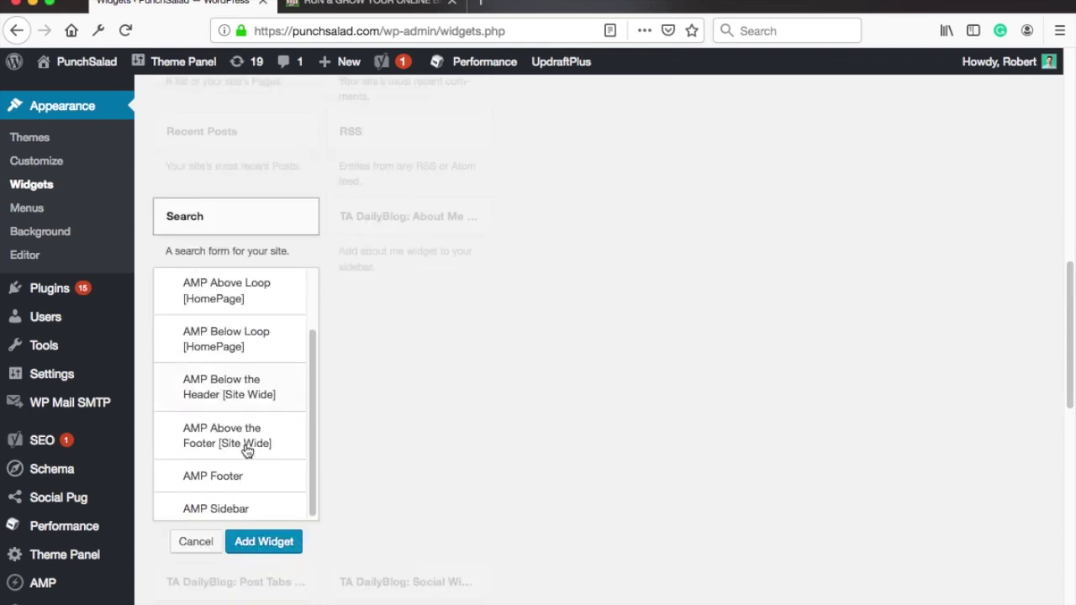
pyautogui.click(263, 542)
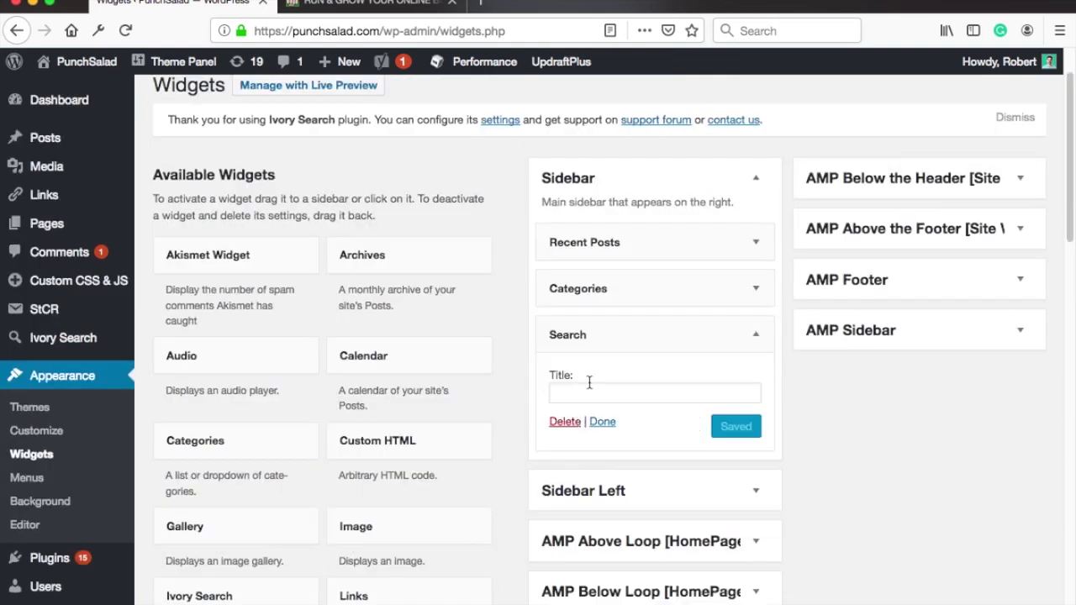
# Step: Title the widget 'Search for tutorials', save it, and purge all site caches
pyautogui.click(585, 392)
pyautogui.write('S')
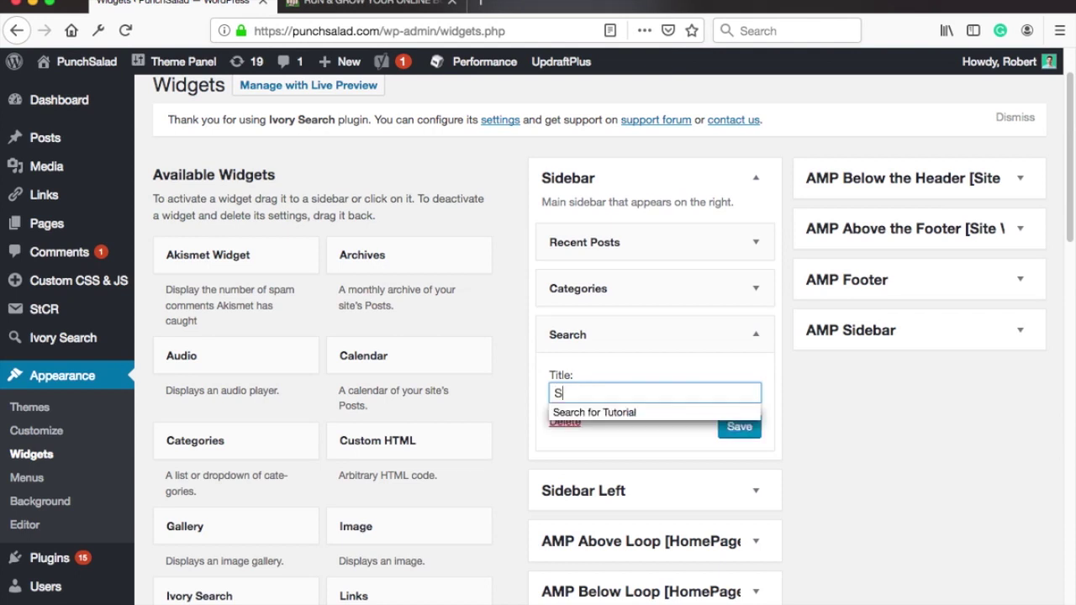
pyautogui.write('earch for tutorials')
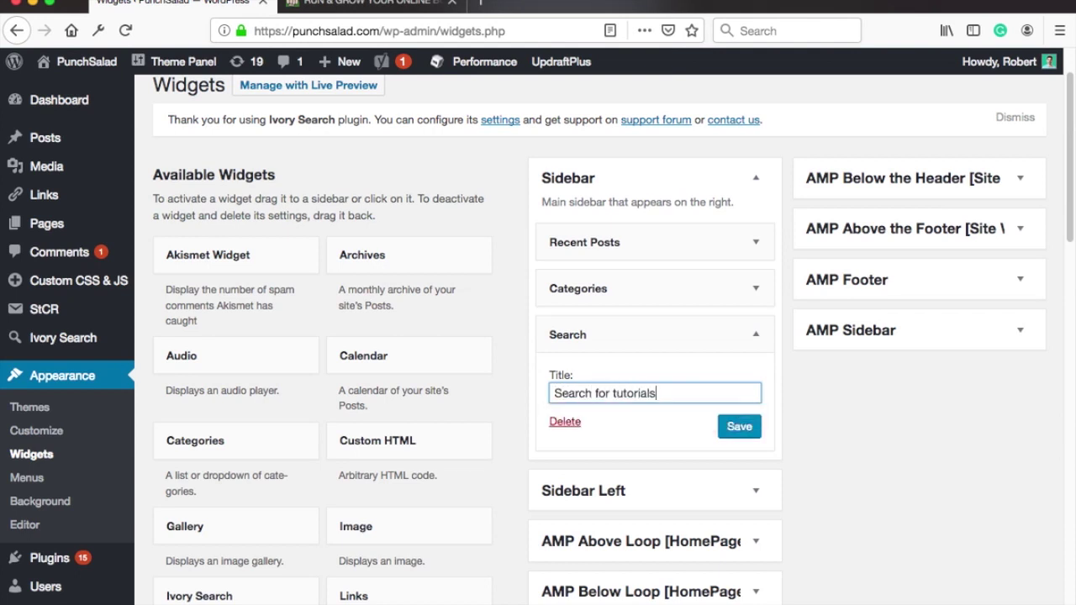
pyautogui.click(745, 428)
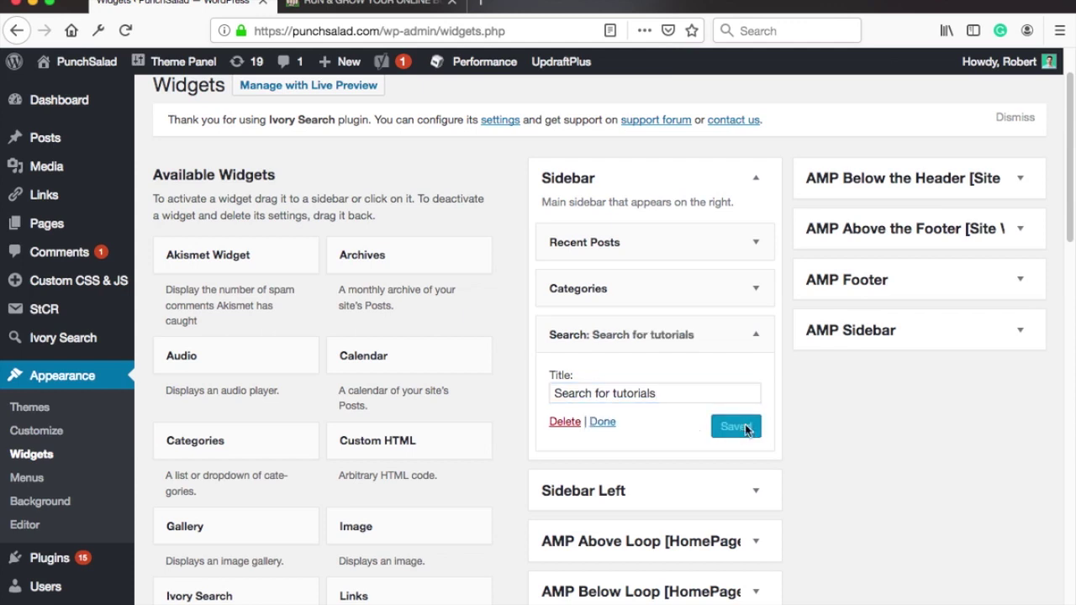
pyautogui.moveTo(488, 67)
pyautogui.click(486, 115)
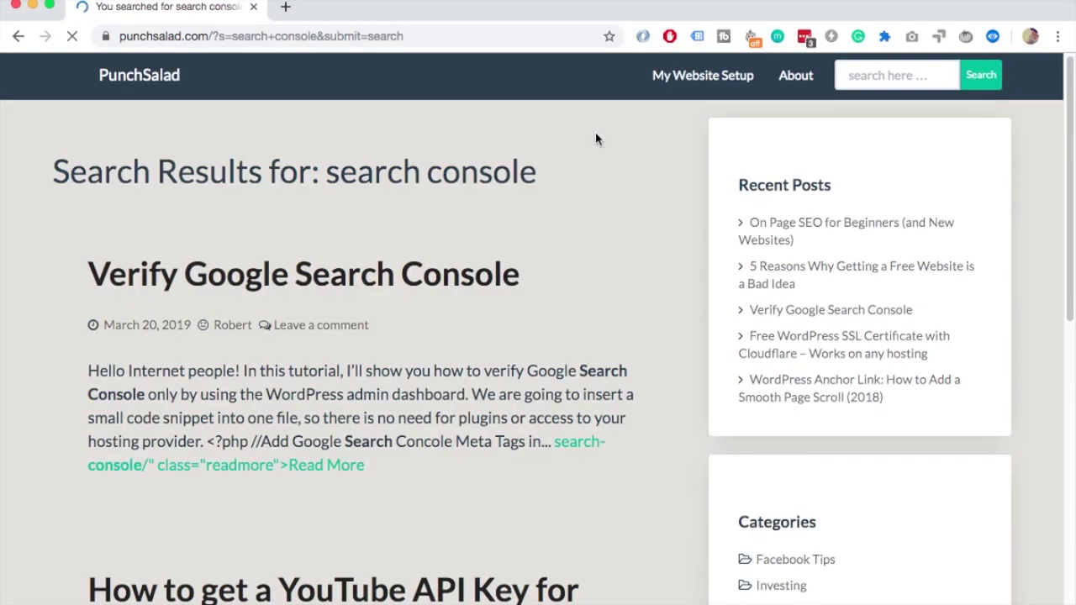
# Step: Scroll the live site's sidebar to the 'Search for tutorials' box and click into it
pyautogui.scroll(-3, 752, 283)
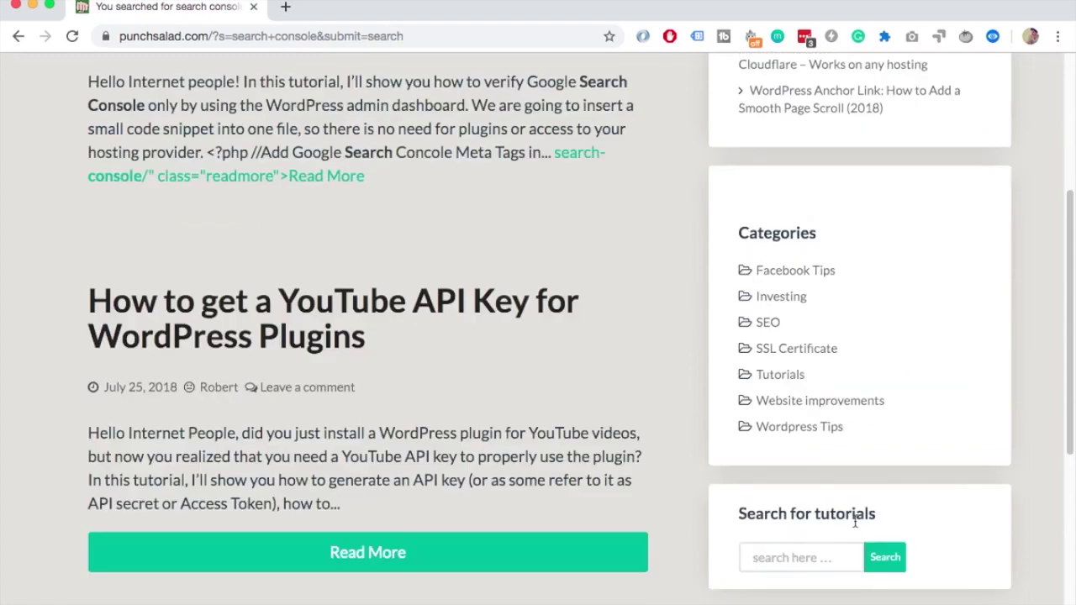
pyautogui.scroll(-1, 856, 523)
pyautogui.click(779, 446)
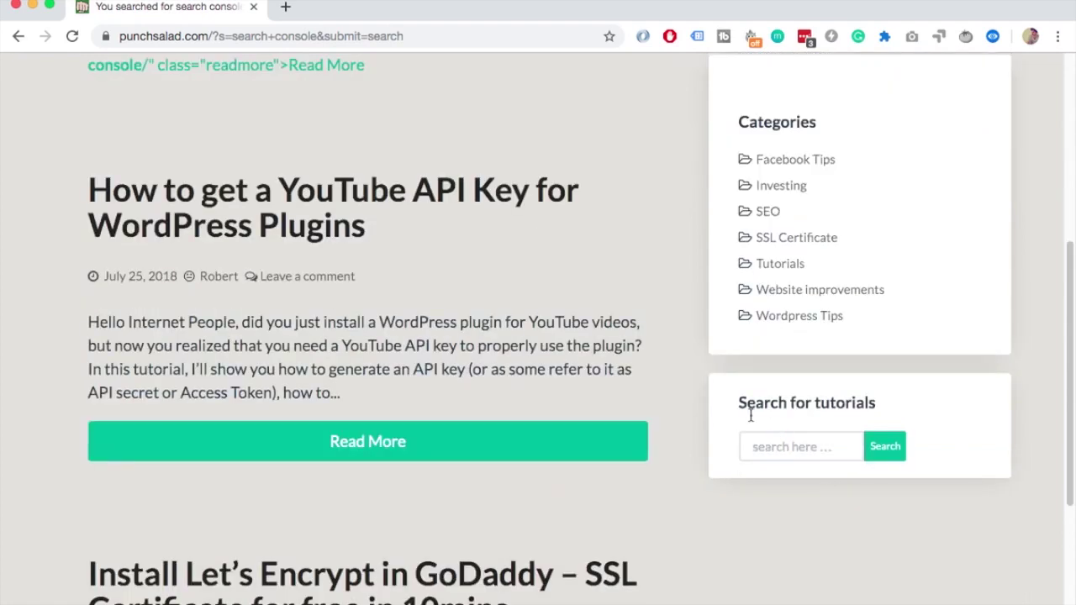